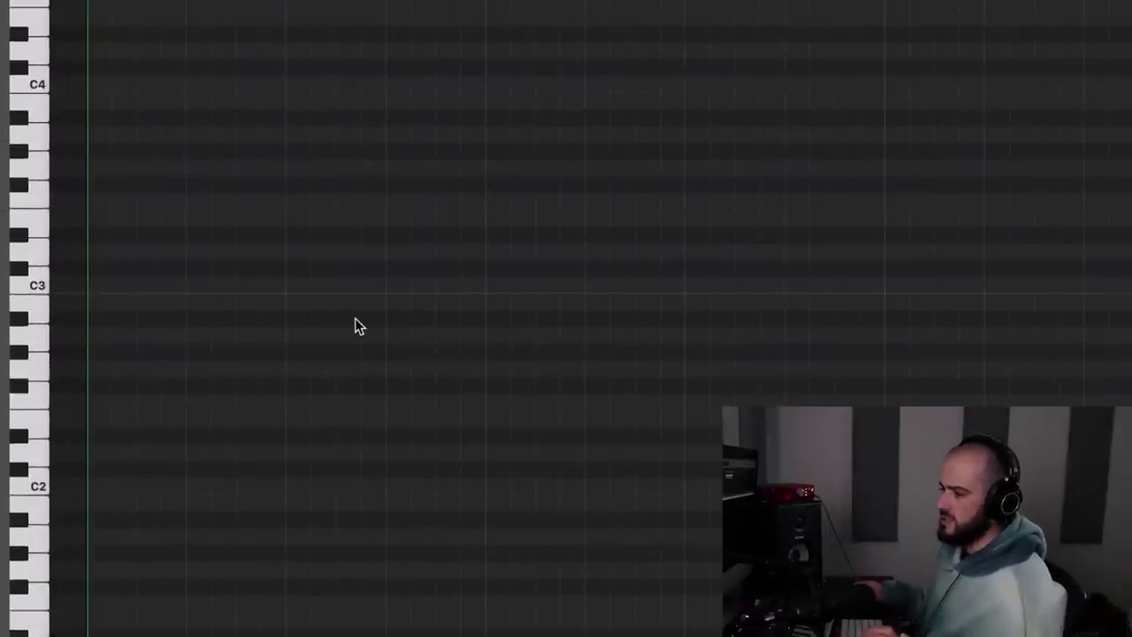
Draw an F#3 note from bar 1, lengthen it to the end of bar 4, and play it back.
{"action": "left_click", "coordinate": [38, 221]}
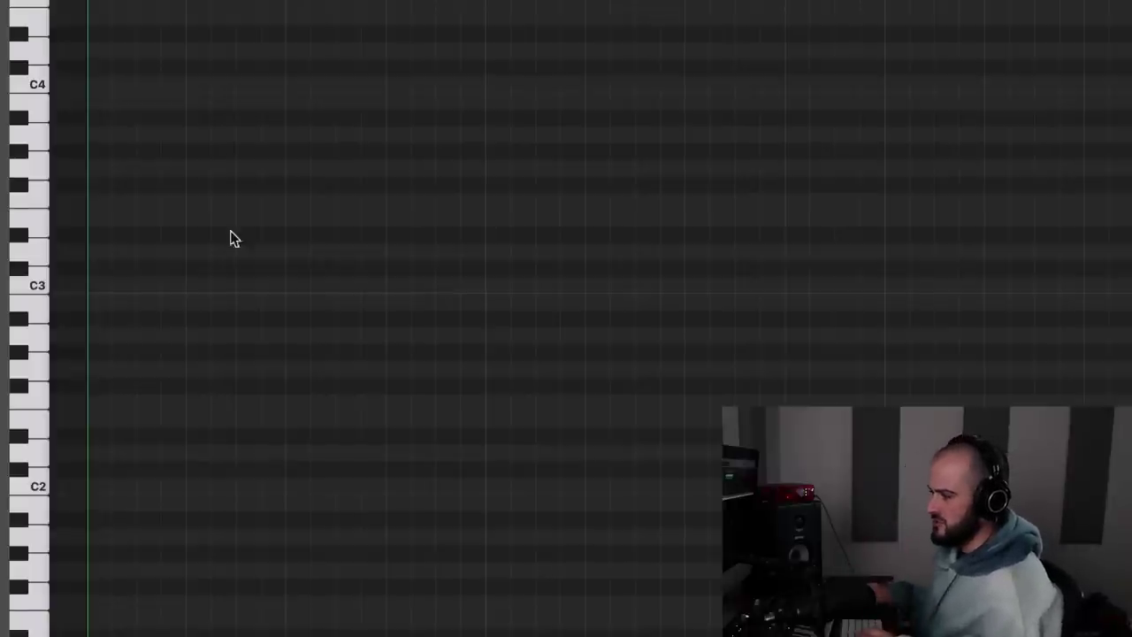
{"action": "left_click", "coordinate": [99, 185]}
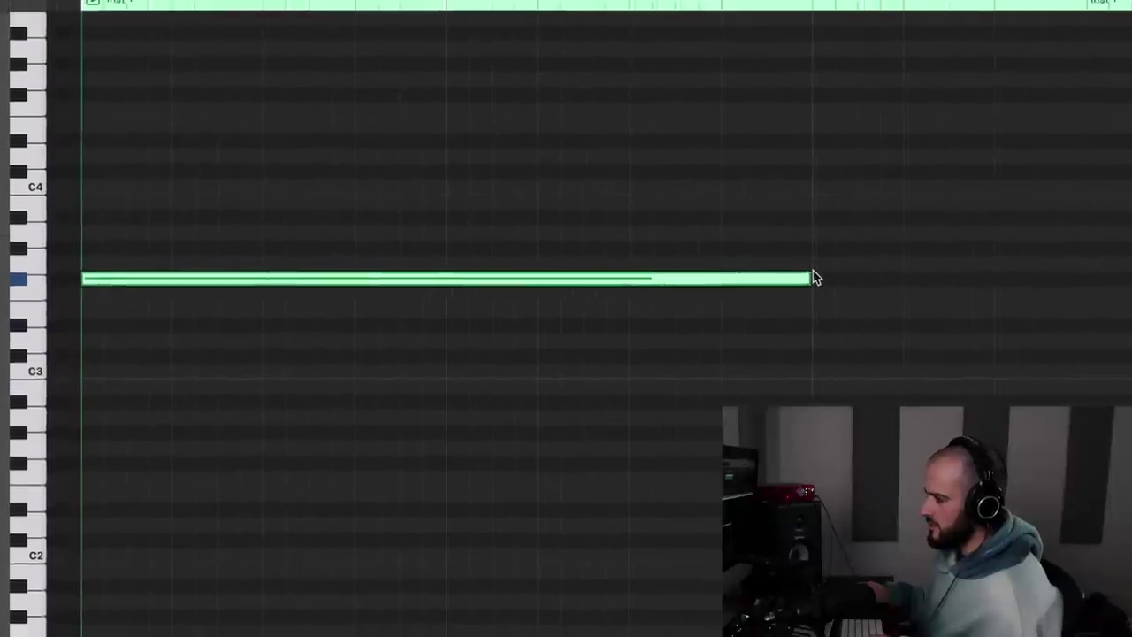
{"action": "left_click", "coordinate": [810, 278]}
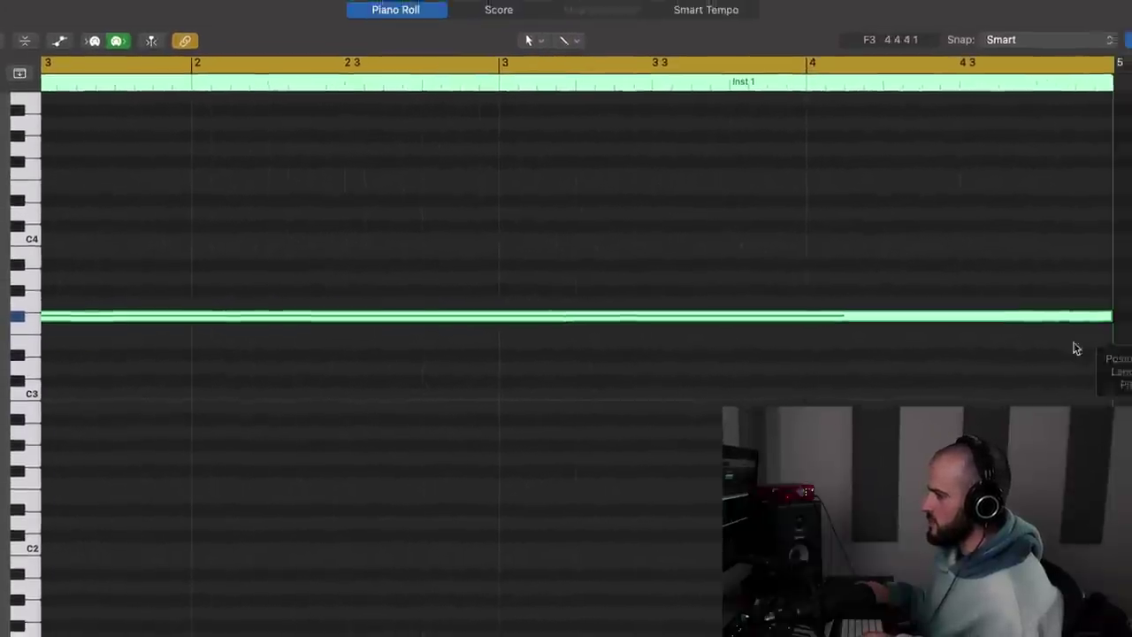
{"action": "key", "text": "space"}
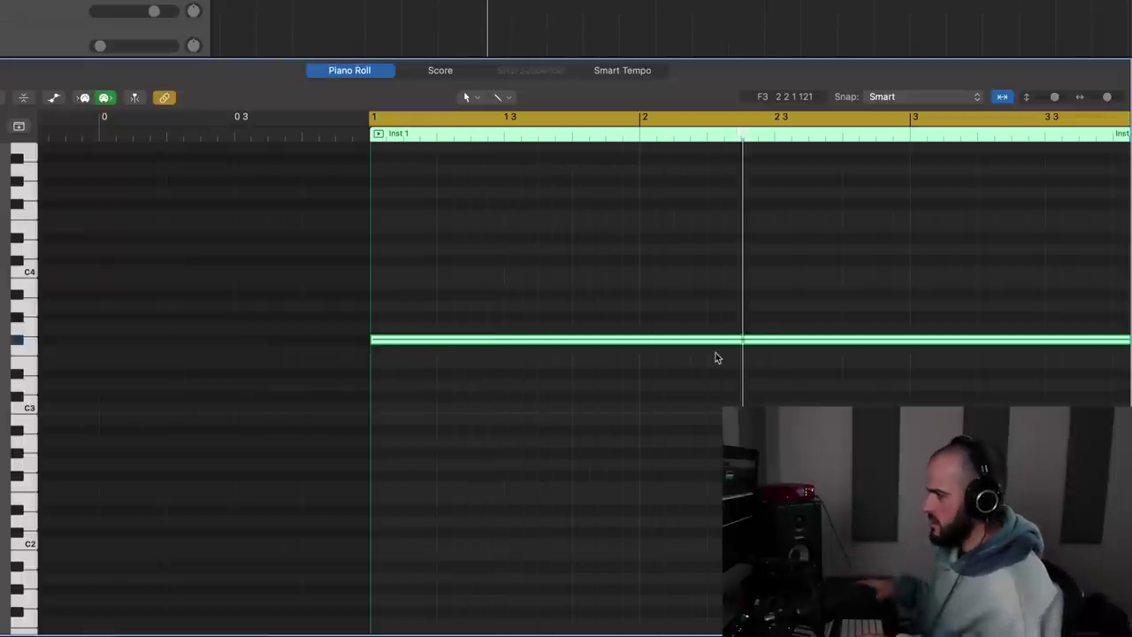
{"action": "key", "text": "space"}
{"action": "scroll", "coordinate": [681, 361], "scroll_direction": "right", "scroll_amount": 3}
{"action": "left_click", "coordinate": [611, 447]}
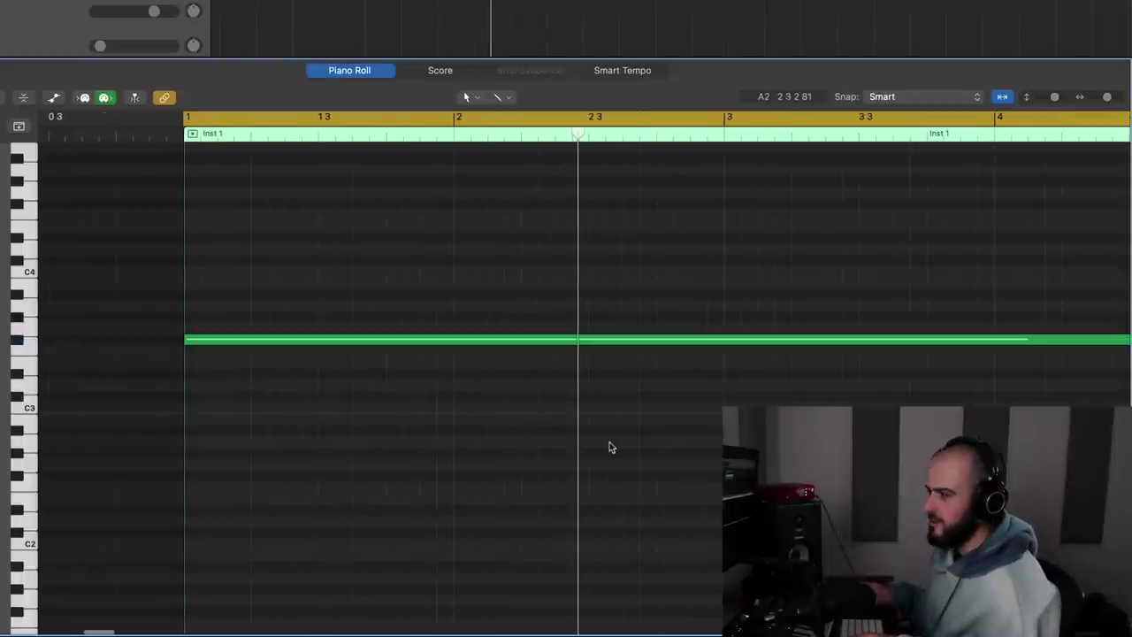
Add a four-bar A3 note above the F#3 note and, after auditioning the pair, raise it to C#4.
{"action": "scroll", "coordinate": [609, 447], "scroll_direction": "up", "scroll_amount": 2}
{"action": "left_click", "coordinate": [195, 335]}
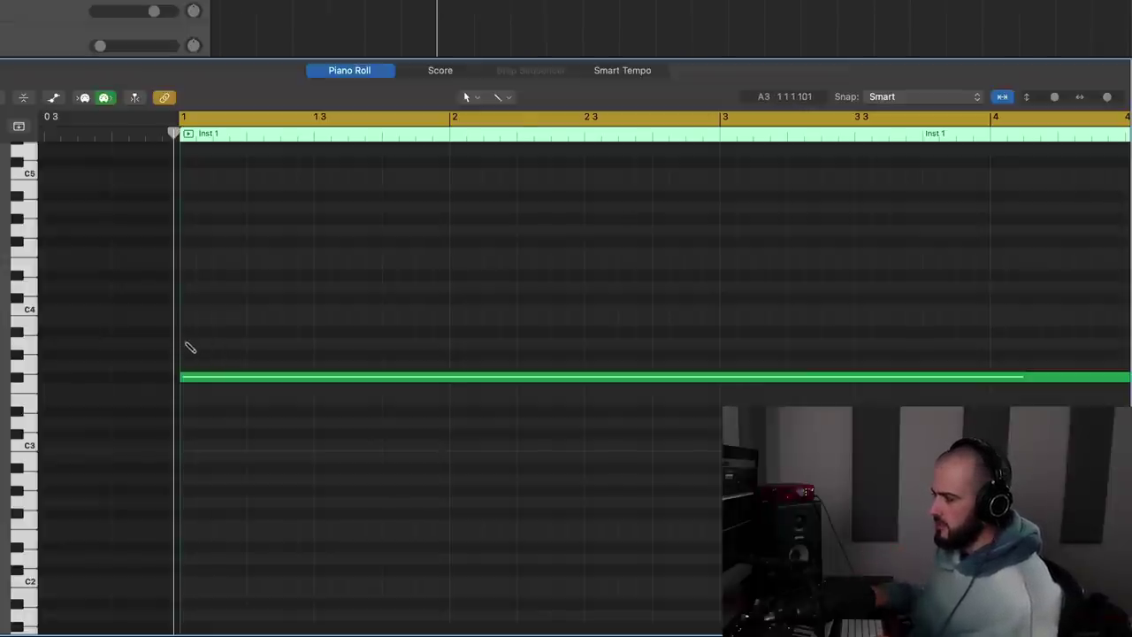
{"action": "left_click", "coordinate": [187, 343]}
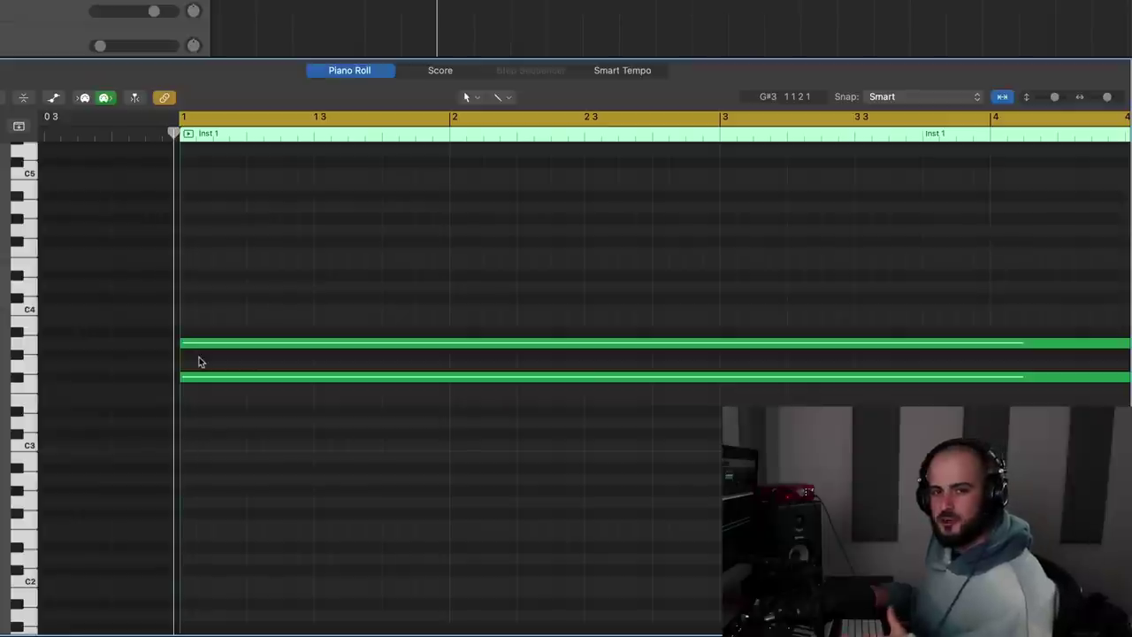
{"action": "left_click_drag", "start_coordinate": [213, 378], "coordinate": [222, 356]}
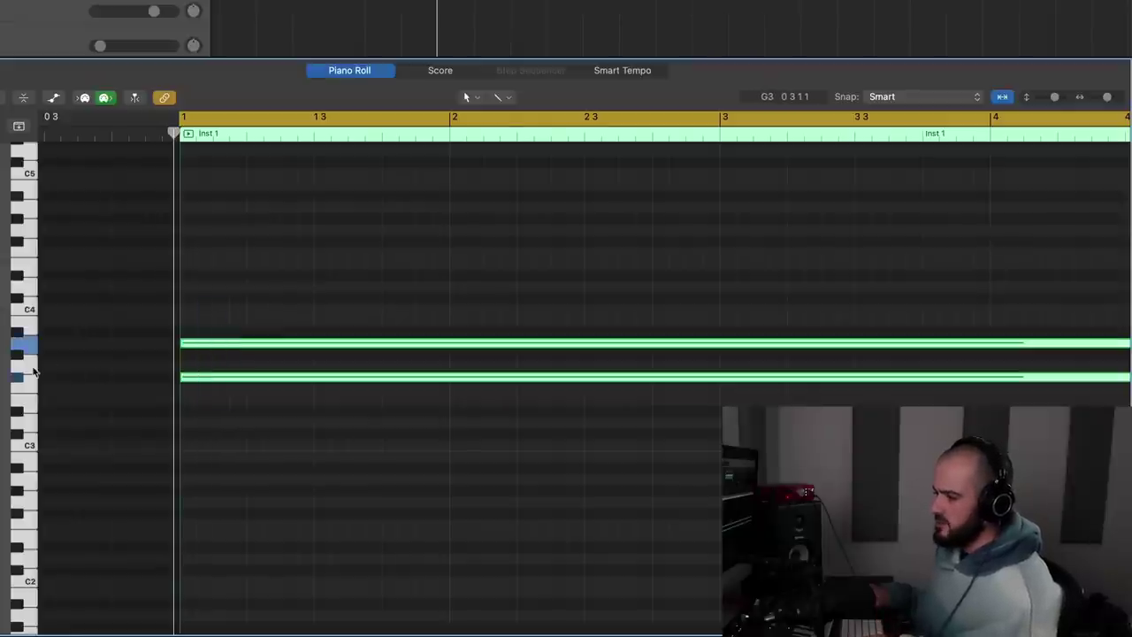
{"action": "left_click", "coordinate": [243, 424]}
{"action": "key", "text": "space"}
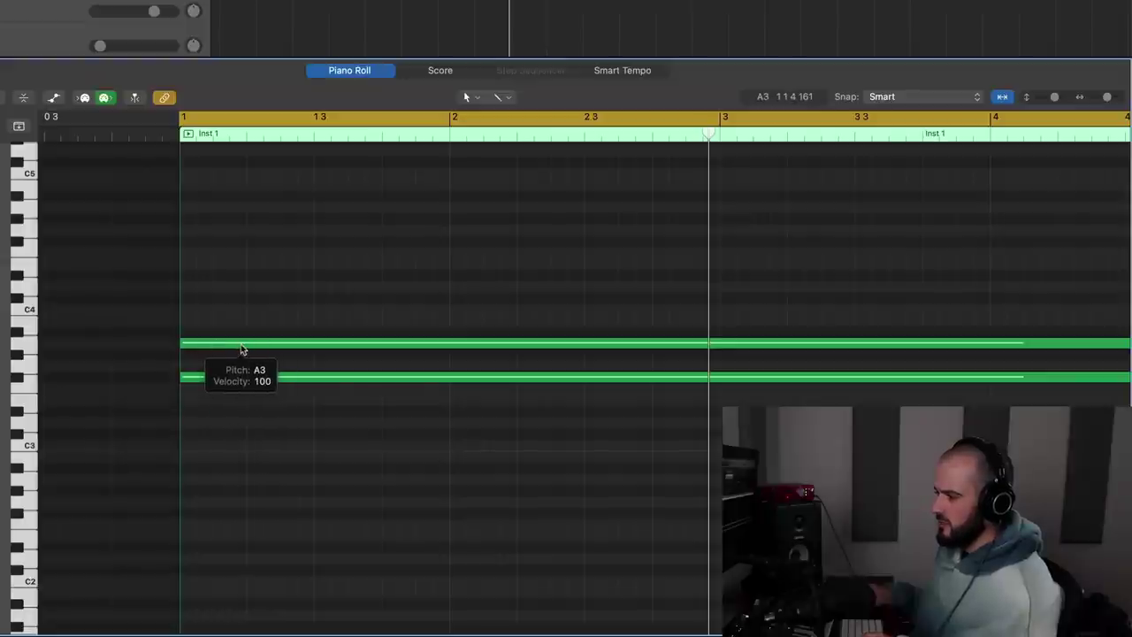
{"action": "left_click_drag", "start_coordinate": [241, 349], "coordinate": [244, 303]}
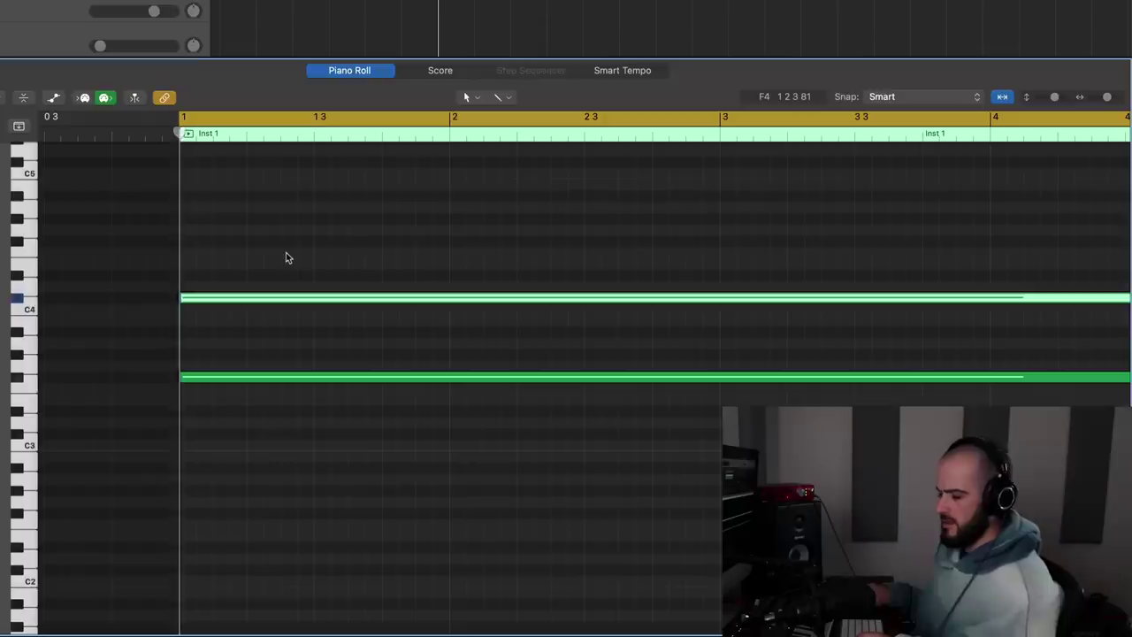
{"action": "key", "text": "space"}
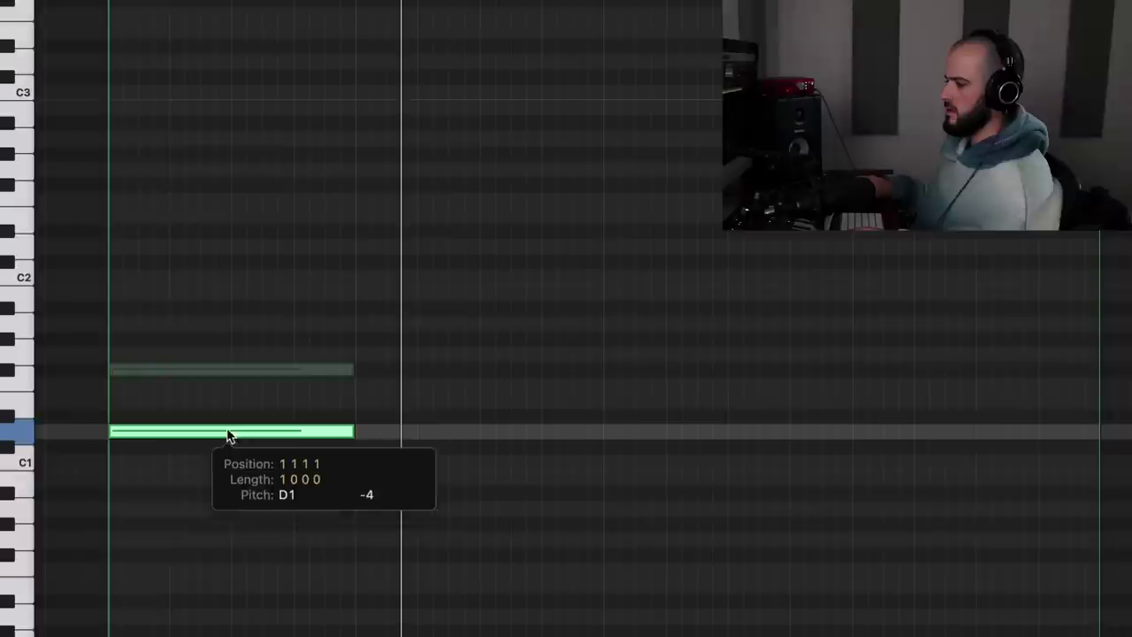
Lay out one-bar bass notes over bars 1 to 4 at D#1, C#1, B0 and C#1.
{"action": "left_click_drag", "start_coordinate": [228, 435], "coordinate": [227, 424]}
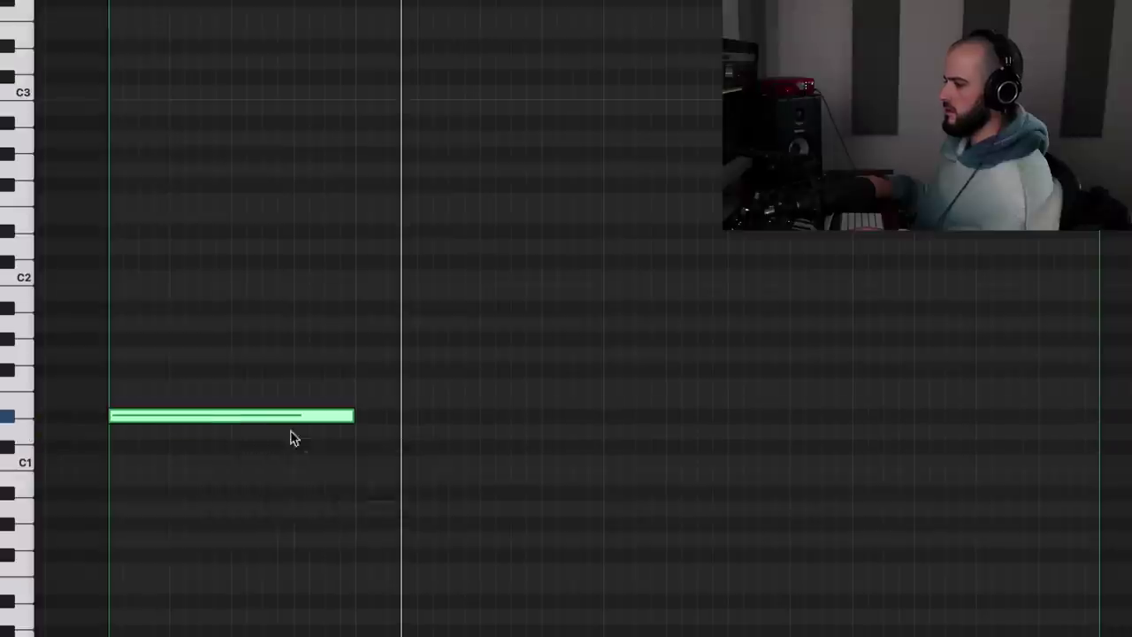
{"action": "left_click", "coordinate": [362, 463]}
{"action": "left_click_drag", "start_coordinate": [369, 466], "coordinate": [367, 452]}
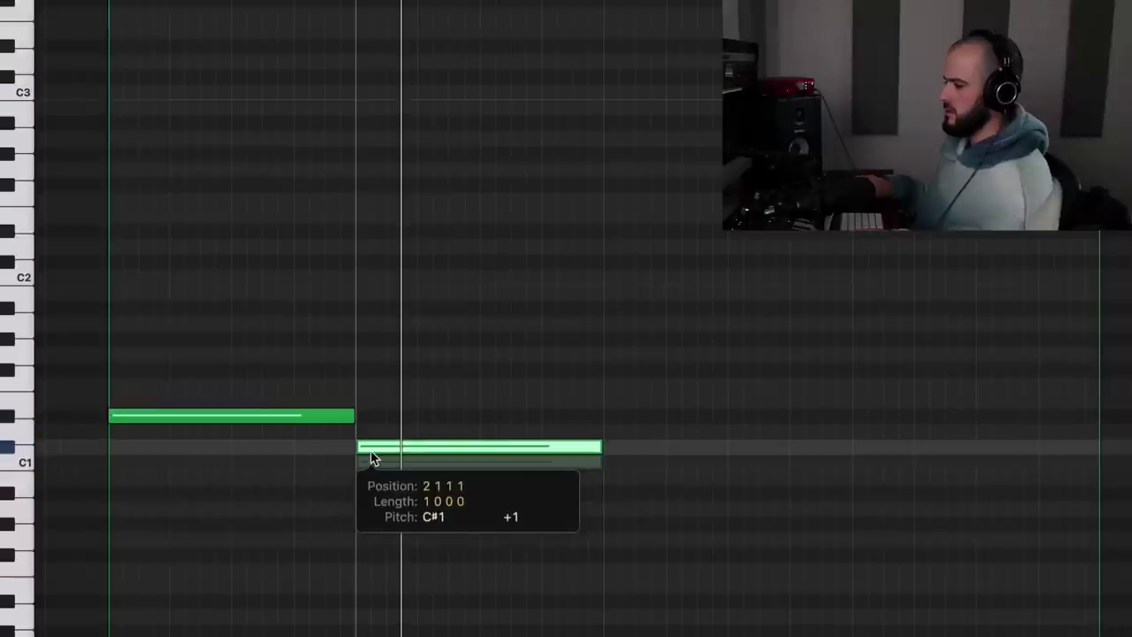
{"action": "left_click", "coordinate": [606, 490]}
{"action": "left_click_drag", "start_coordinate": [687, 501], "coordinate": [760, 479]}
{"action": "left_click", "coordinate": [852, 447]}
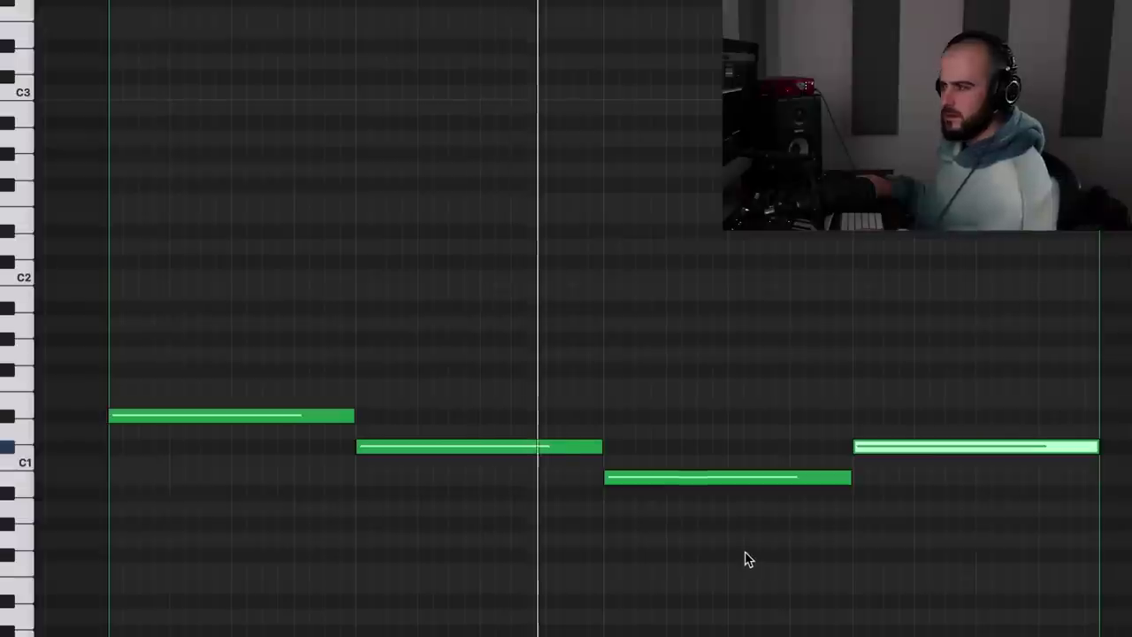
{"action": "left_click", "coordinate": [867, 592]}
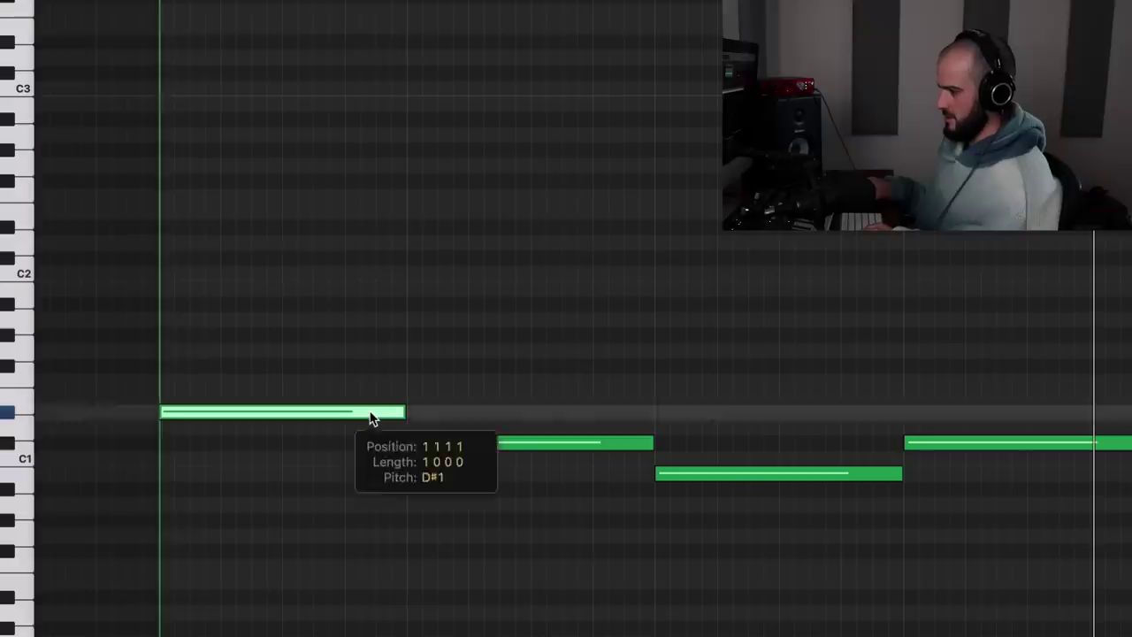
Change the bass pitches to F#1 in bar 1, B0 in bar 2 and C#1 in bar 3.
{"action": "left_click_drag", "start_coordinate": [374, 412], "coordinate": [371, 379]}
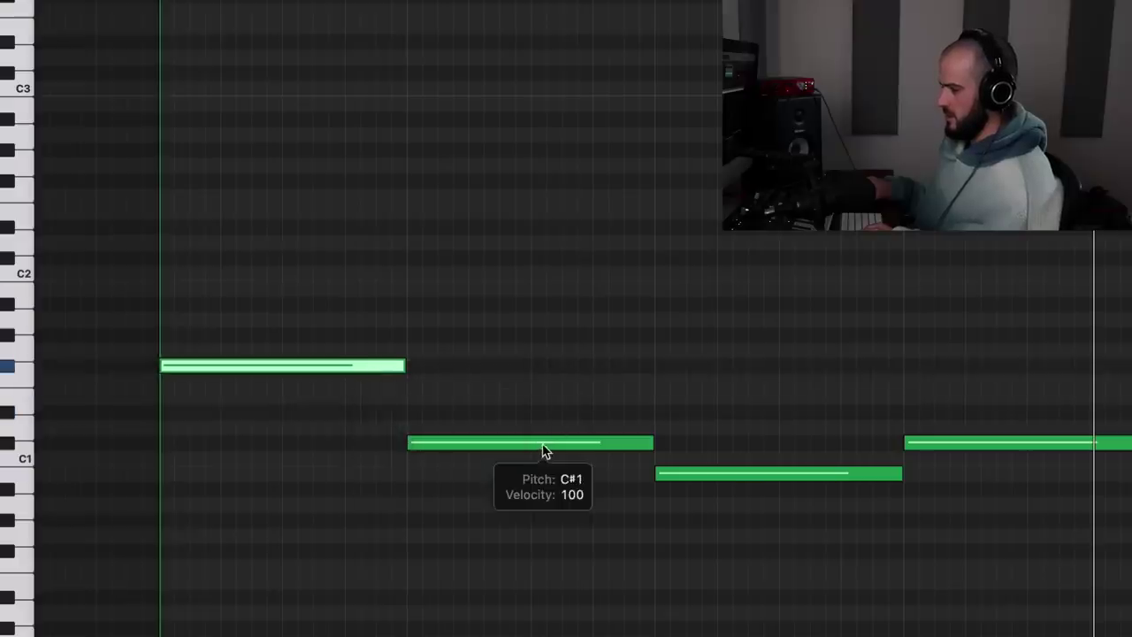
{"action": "left_click_drag", "start_coordinate": [543, 453], "coordinate": [543, 489]}
{"action": "left_click_drag", "start_coordinate": [681, 478], "coordinate": [692, 448]}
{"action": "left_click", "coordinate": [690, 490]}
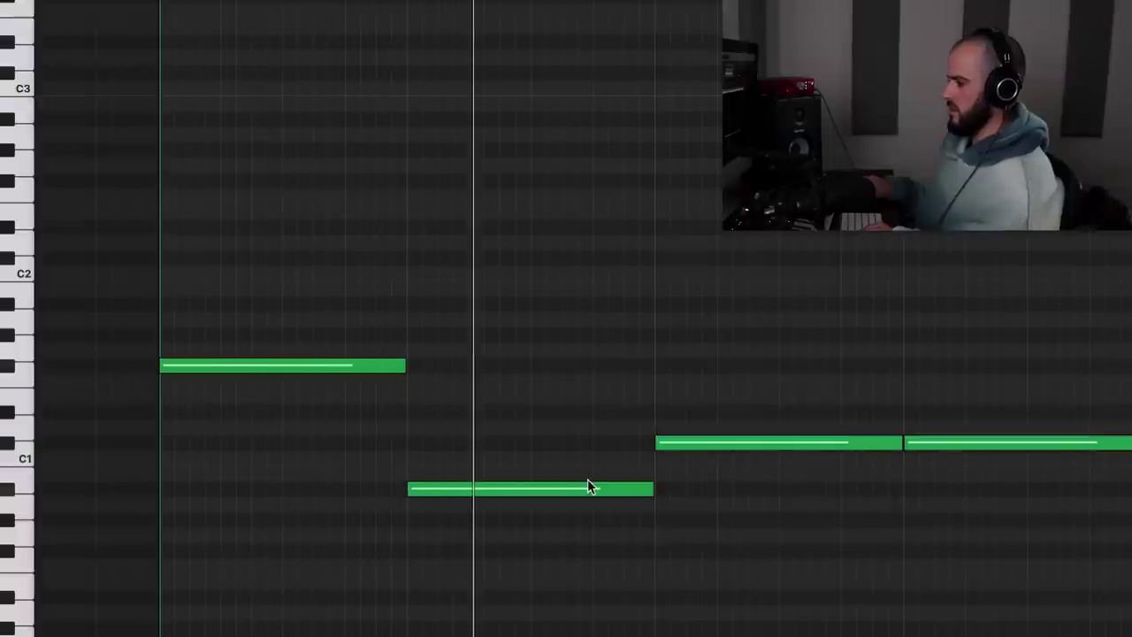
{"action": "left_click_drag", "start_coordinate": [579, 493], "coordinate": [578, 485]}
Replace the bar 3 and 4 bass notes with one two-bar note at D#1 and play the progression.
{"action": "left_click", "coordinate": [897, 442]}
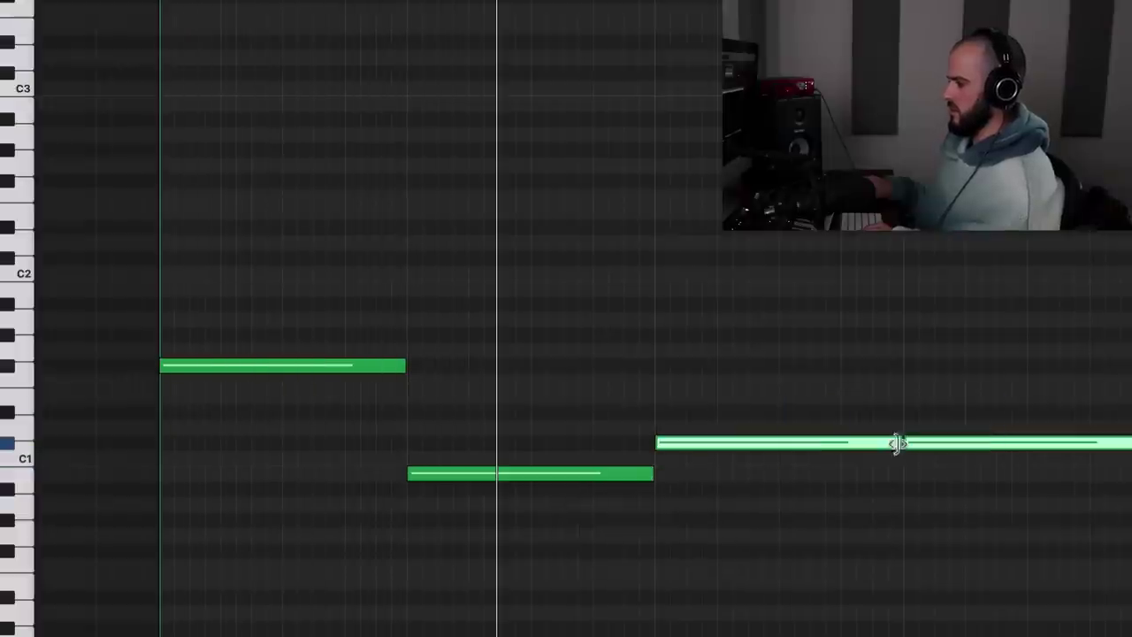
{"action": "left_click_drag", "start_coordinate": [825, 450], "coordinate": [824, 418]}
{"action": "left_click", "coordinate": [874, 505]}
{"action": "key", "text": "space"}
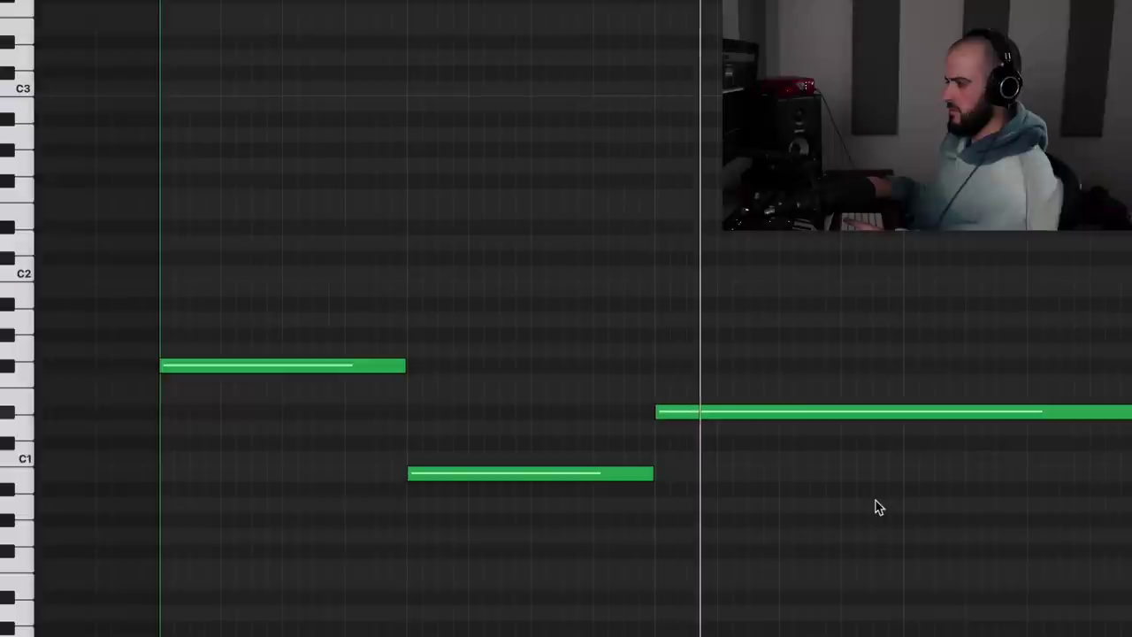
{"action": "key", "text": "space"}
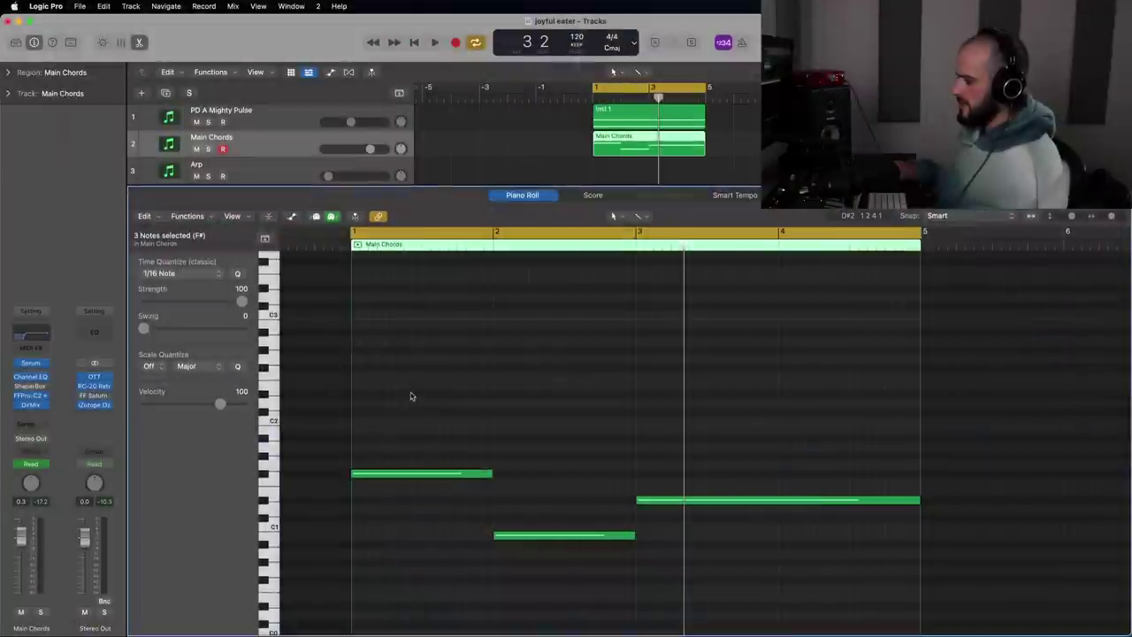
Build triads on the three root notes by duplicating them a fifth higher and adding thirds at A#1, D#1 and F#1.
{"action": "left_click_drag", "start_coordinate": [411, 396], "coordinate": [694, 562]}
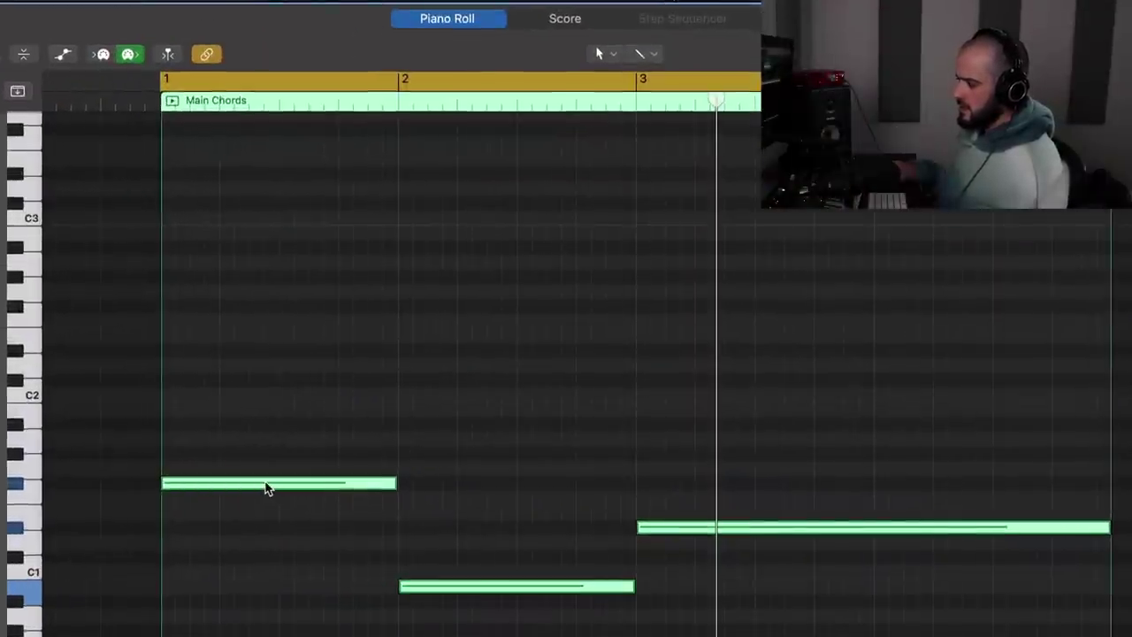
{"action": "left_click_drag", "start_coordinate": [268, 489], "coordinate": [271, 390]}
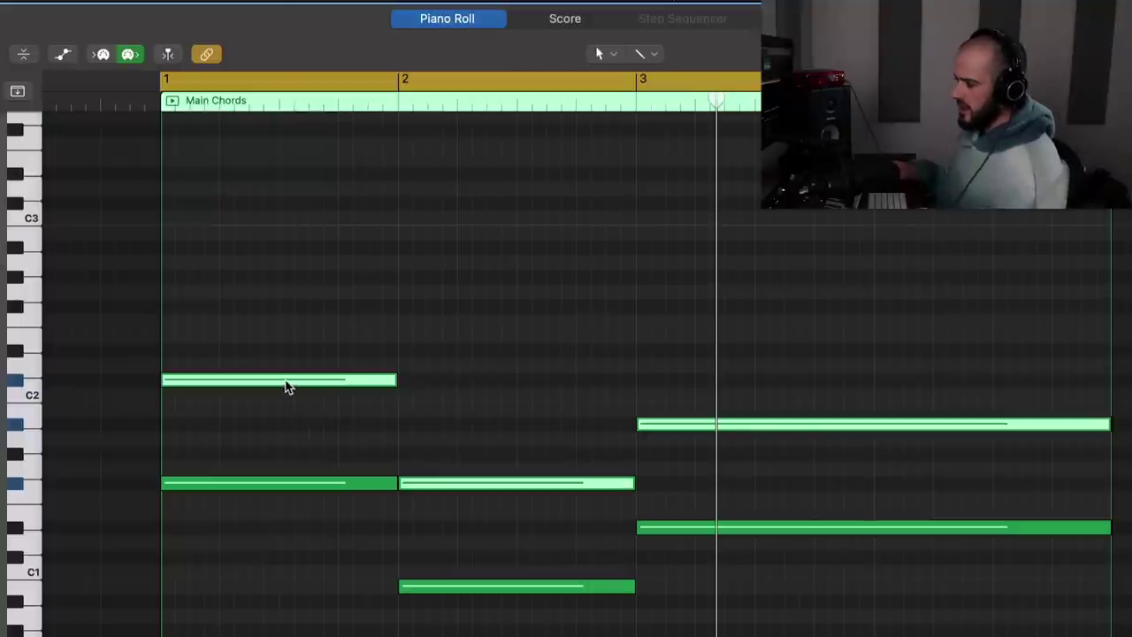
{"action": "left_click_drag", "start_coordinate": [287, 386], "coordinate": [286, 429]}
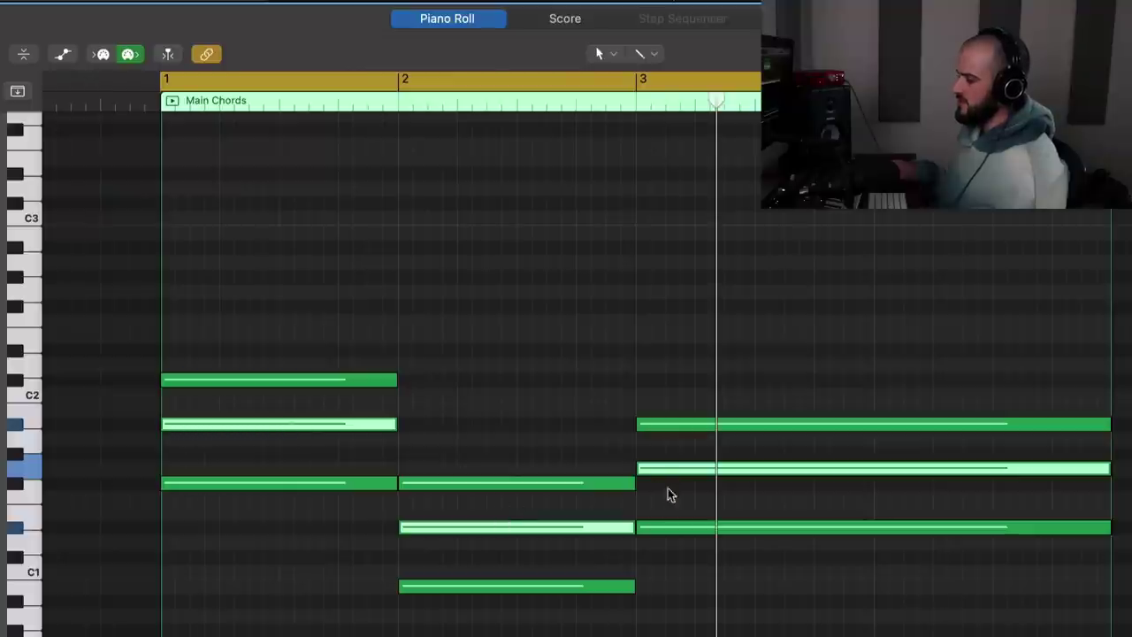
{"action": "left_click", "coordinate": [359, 509]}
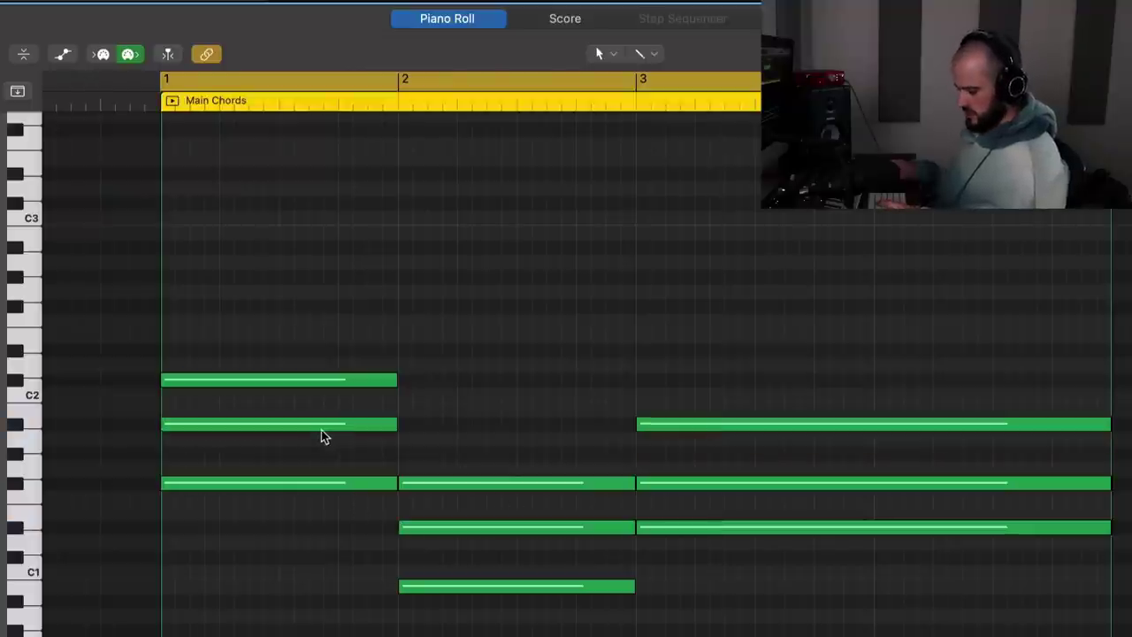
Raise the middle note of each of the three chords one octave, to A#2, D#2 and F#2.
{"action": "left_click", "coordinate": [298, 422]}
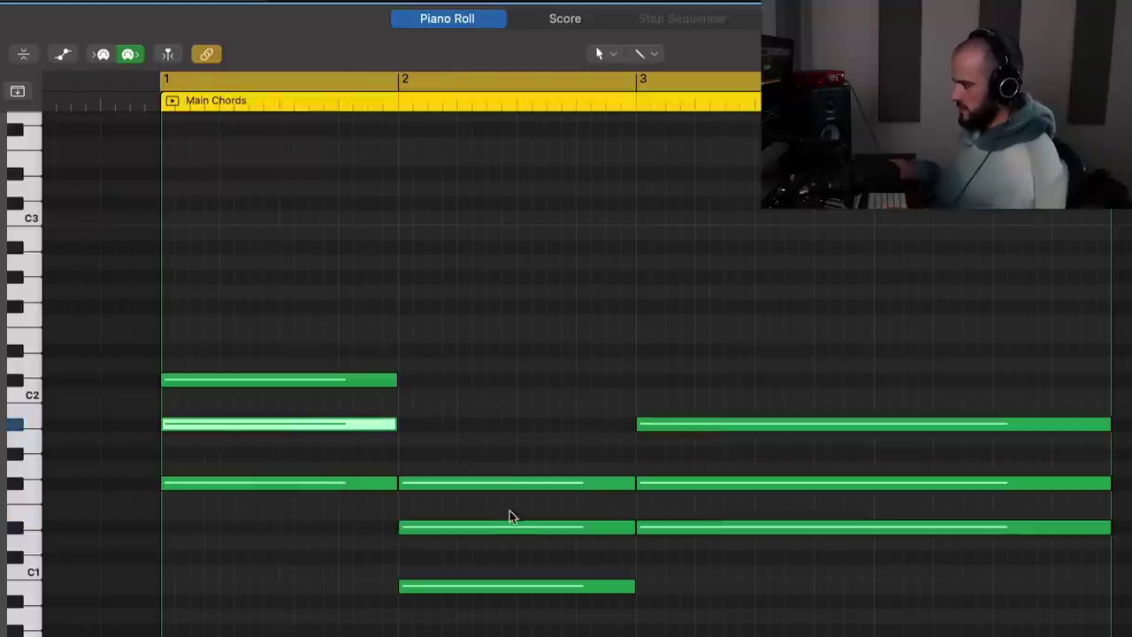
{"action": "left_click", "coordinate": [510, 526], "text": "shift"}
{"action": "left_click_drag", "start_coordinate": [675, 457], "coordinate": [697, 502]}
{"action": "scroll", "coordinate": [250, 465], "scroll_direction": "up", "scroll_amount": 4}
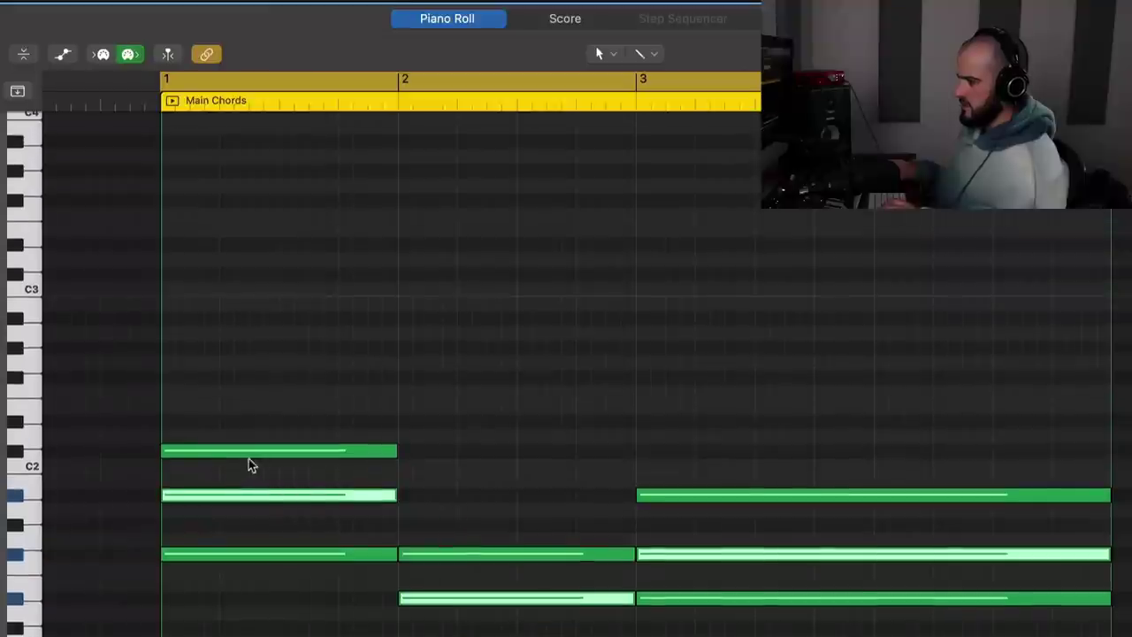
{"action": "left_click_drag", "start_coordinate": [226, 500], "coordinate": [232, 326]}
Raise the upper two notes of every chord by 12 semitones, leaving the root notes in place, and return to the start.
{"action": "left_click", "coordinate": [271, 452]}
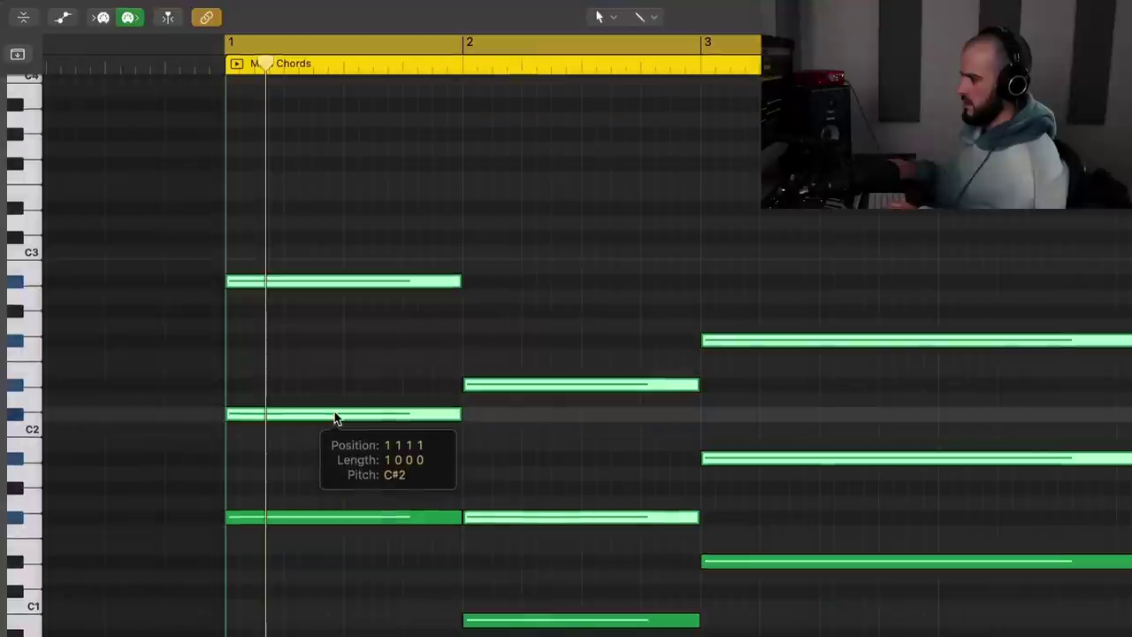
{"action": "left_click_drag", "start_coordinate": [334, 418], "coordinate": [343, 237]}
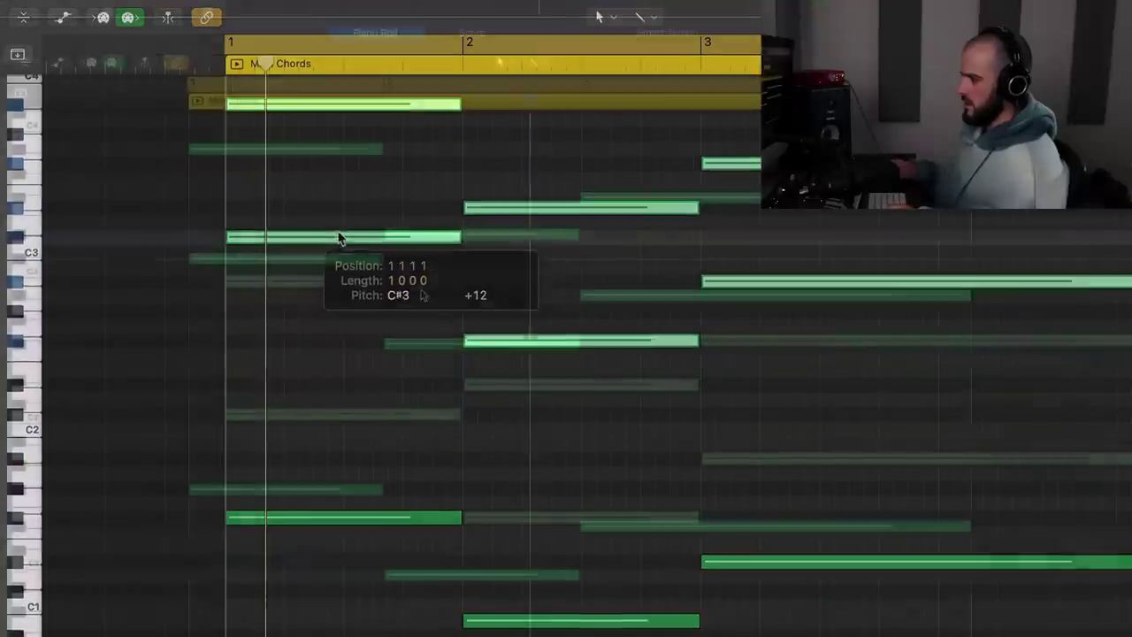
{"action": "key", "text": "Return"}
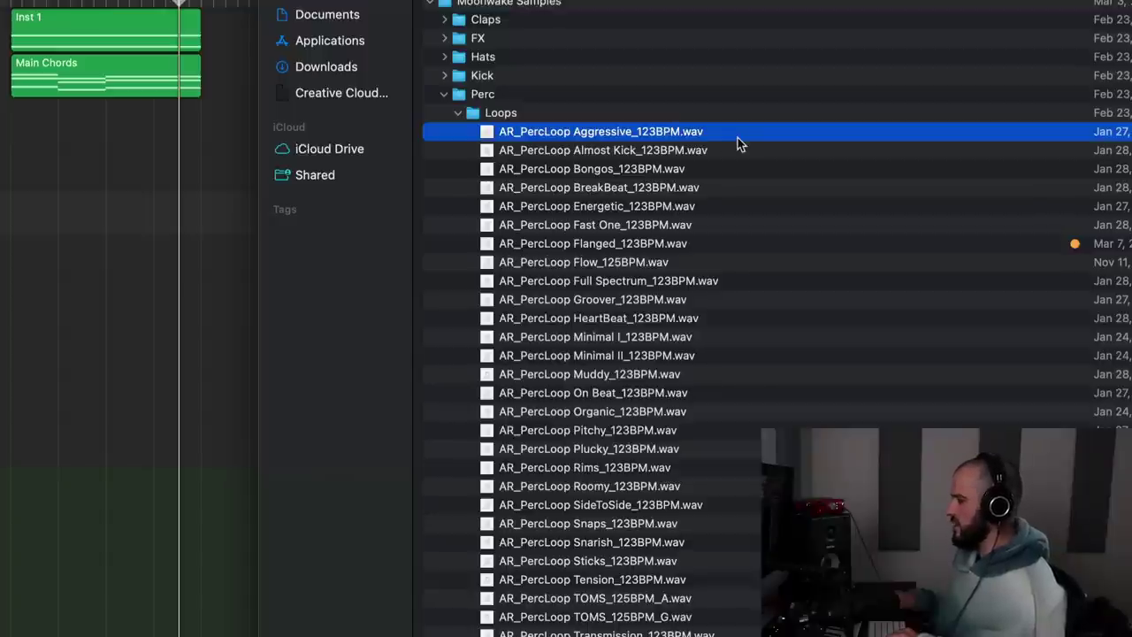
Audition the percussion loops from AR_PercLoop Aggressive through Flanged and add AR_PercLoop Flanged_123BPM to the arrangement on its own track.
{"action": "key", "text": "space"}
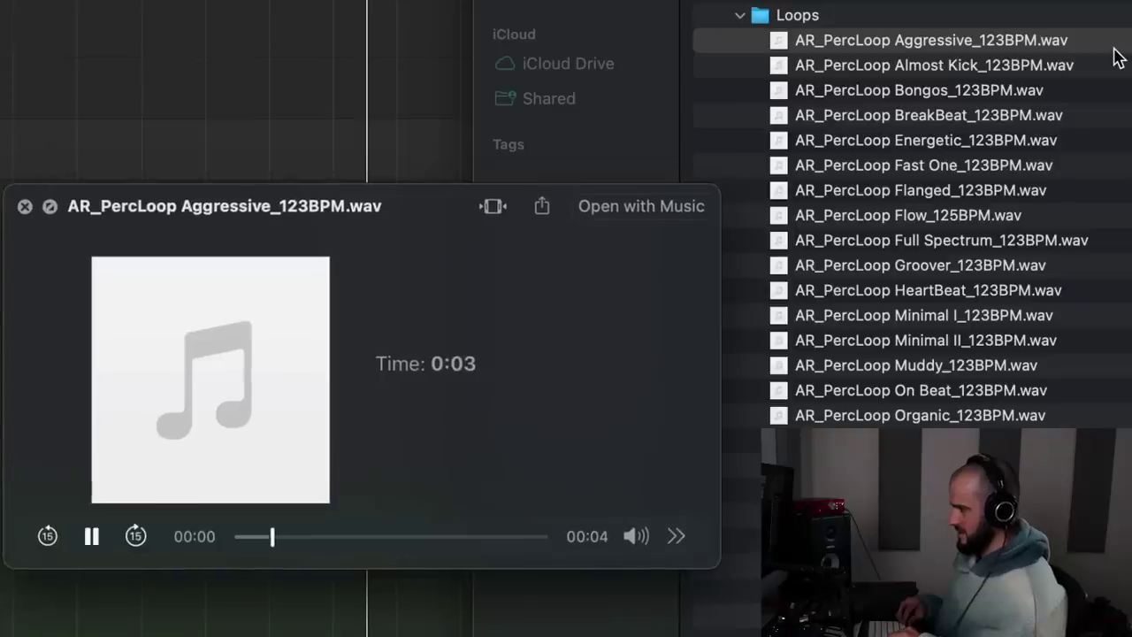
{"action": "key", "text": "Down"}
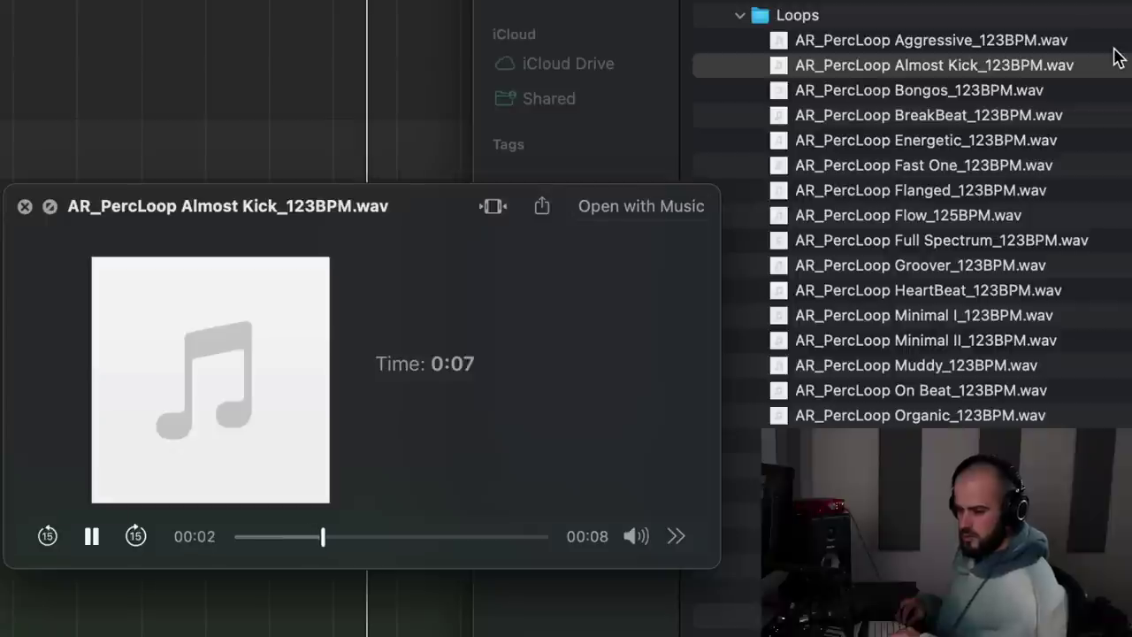
{"action": "key", "text": "Down"}
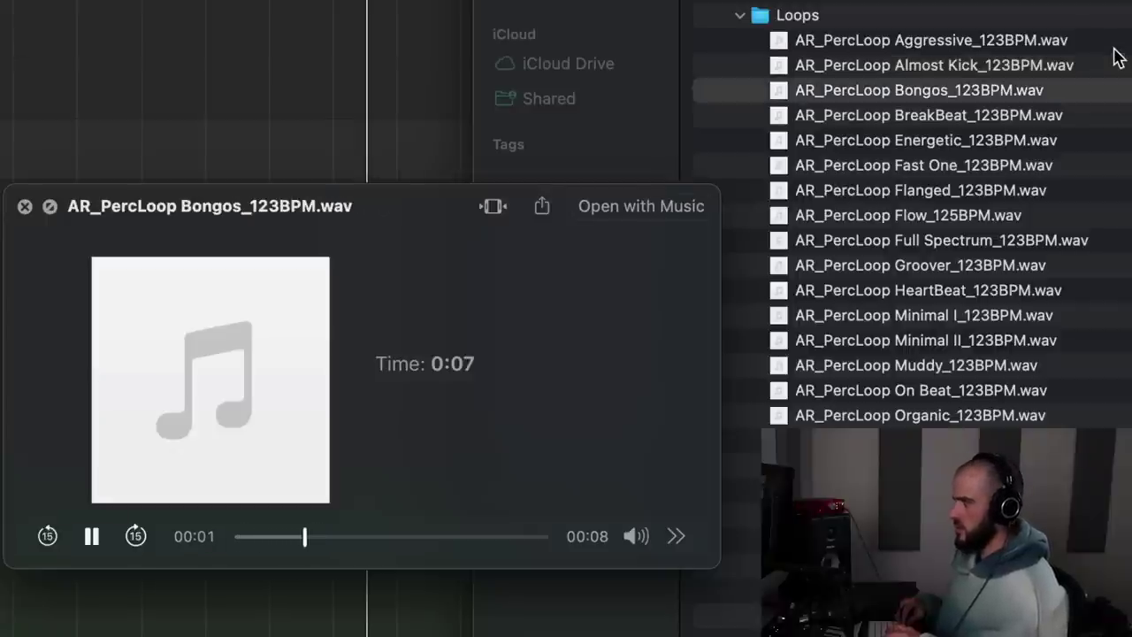
{"action": "key", "text": "Down"}
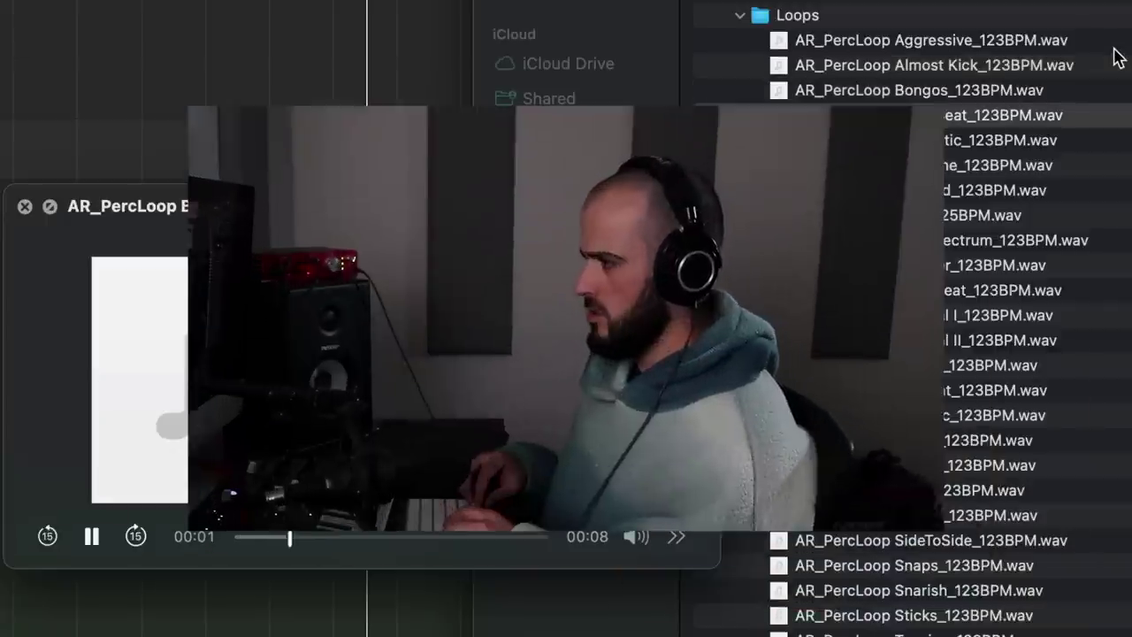
{"action": "key", "text": "Down"}
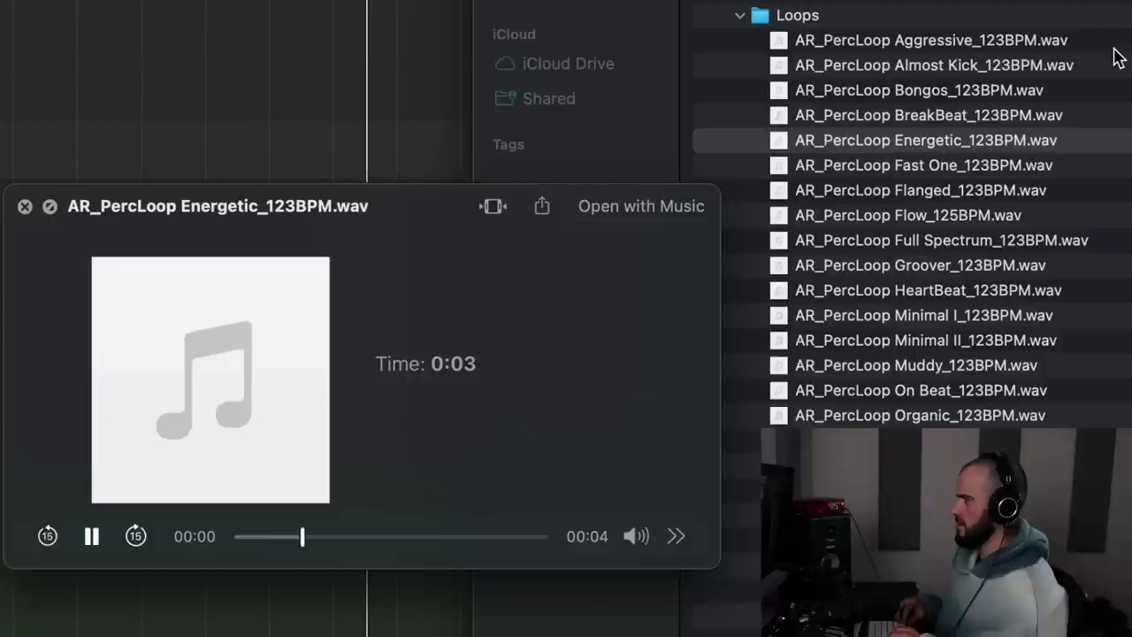
{"action": "key", "text": "Down"}
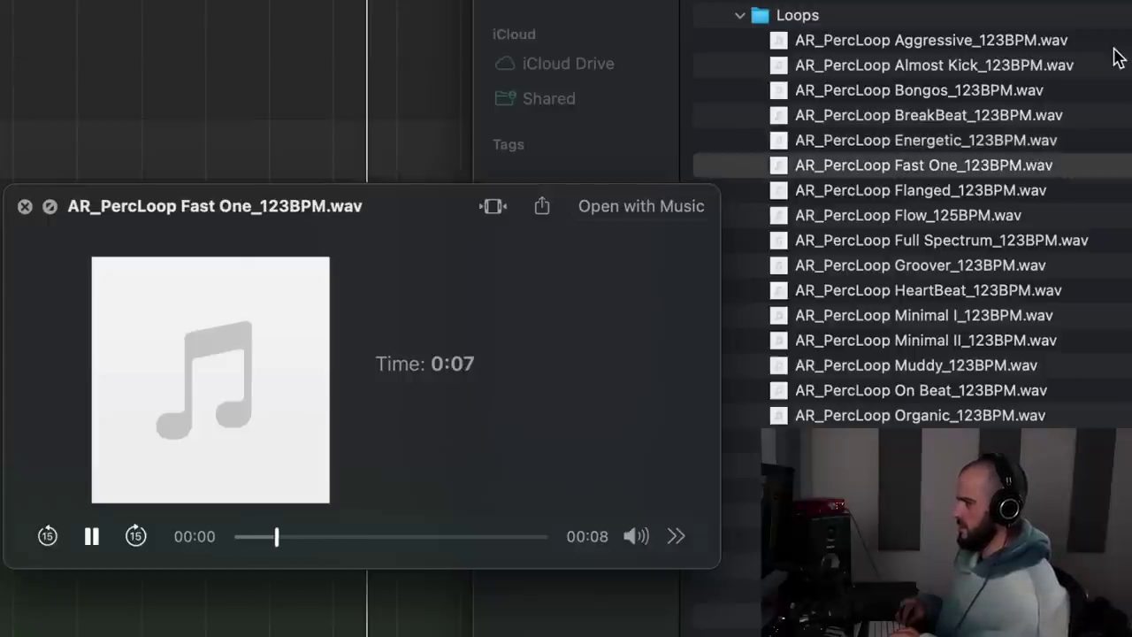
{"action": "key", "text": "Down"}
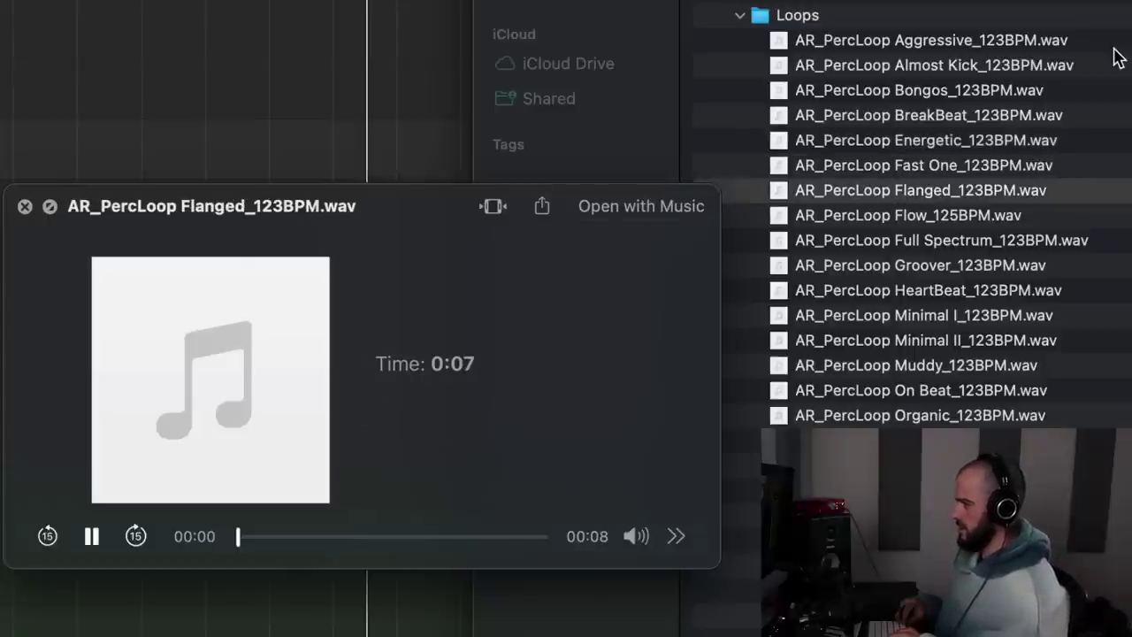
{"action": "left_click", "coordinate": [25, 206]}
{"action": "left_click_drag", "start_coordinate": [1000, 186], "coordinate": [326, 133]}
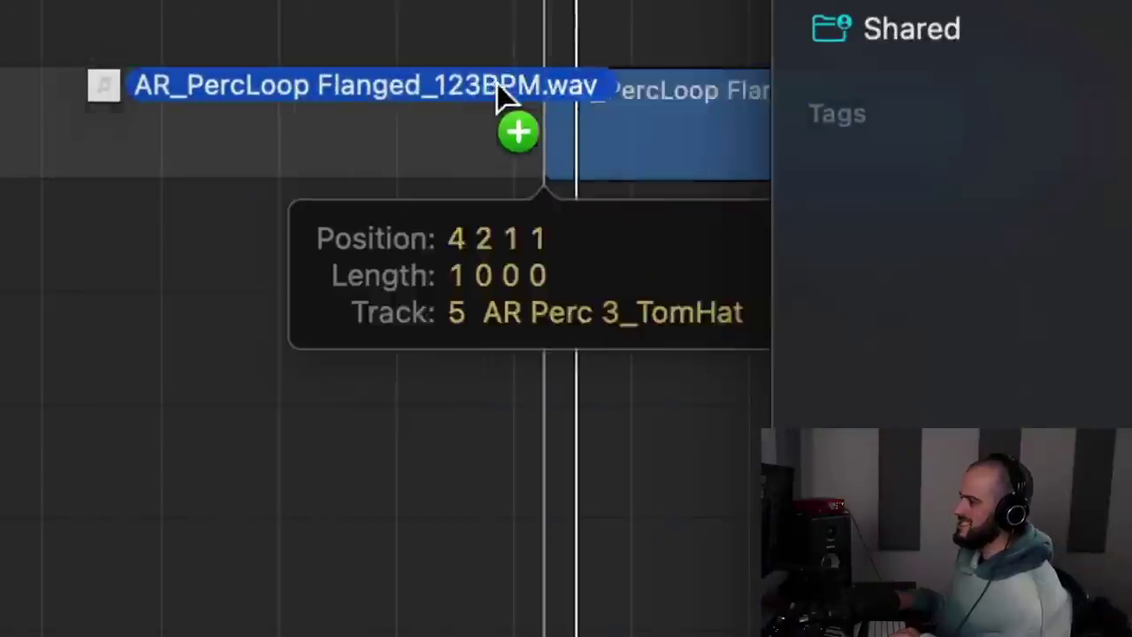
{"action": "left_click_drag", "start_coordinate": [498, 86], "coordinate": [150, 94]}
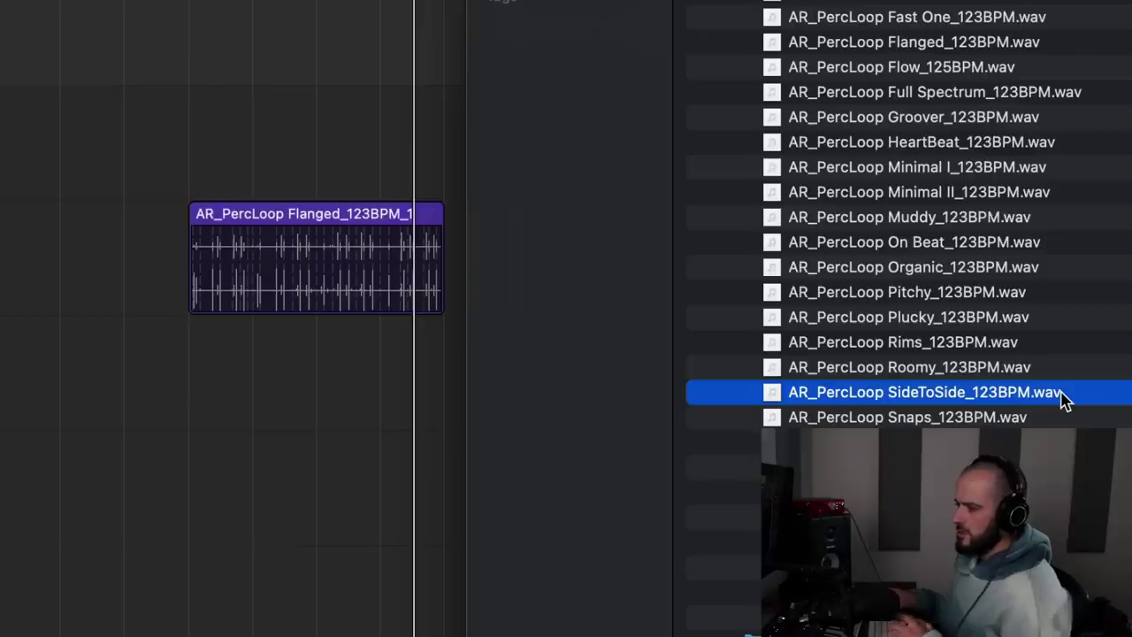
Audition AR_PercLoop Roomy and SideToSide, and add AR_PercLoop SideToSide_123BPM to the arrangement as a second percussion layer.
{"action": "left_click", "coordinate": [983, 270]}
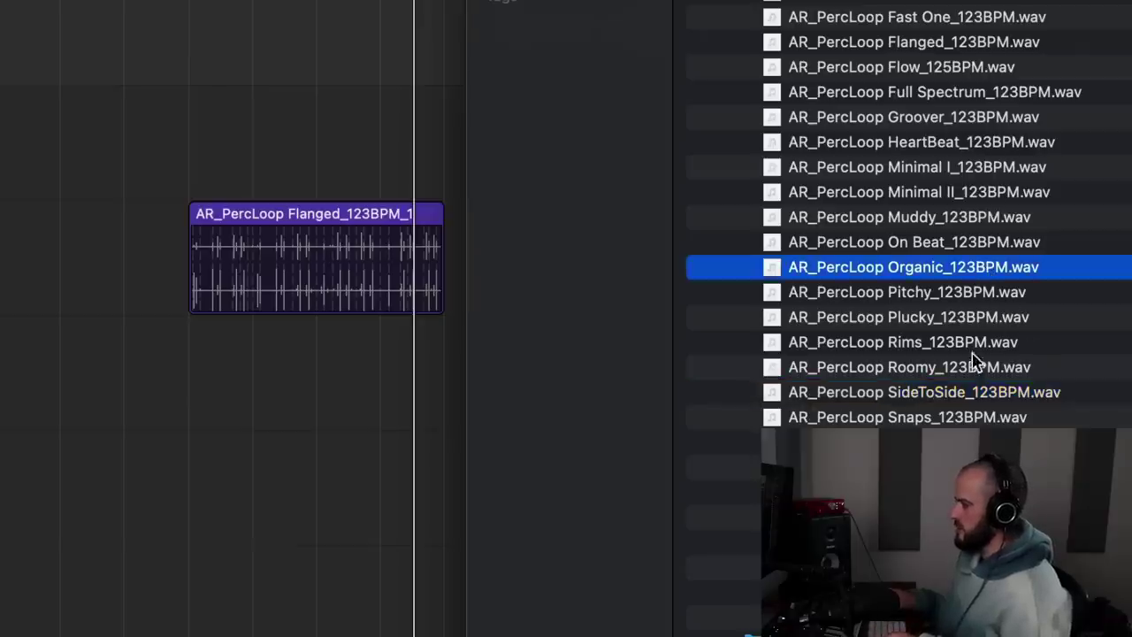
{"action": "left_click", "coordinate": [975, 364]}
{"action": "key", "text": "space"}
{"action": "key", "text": "Down"}
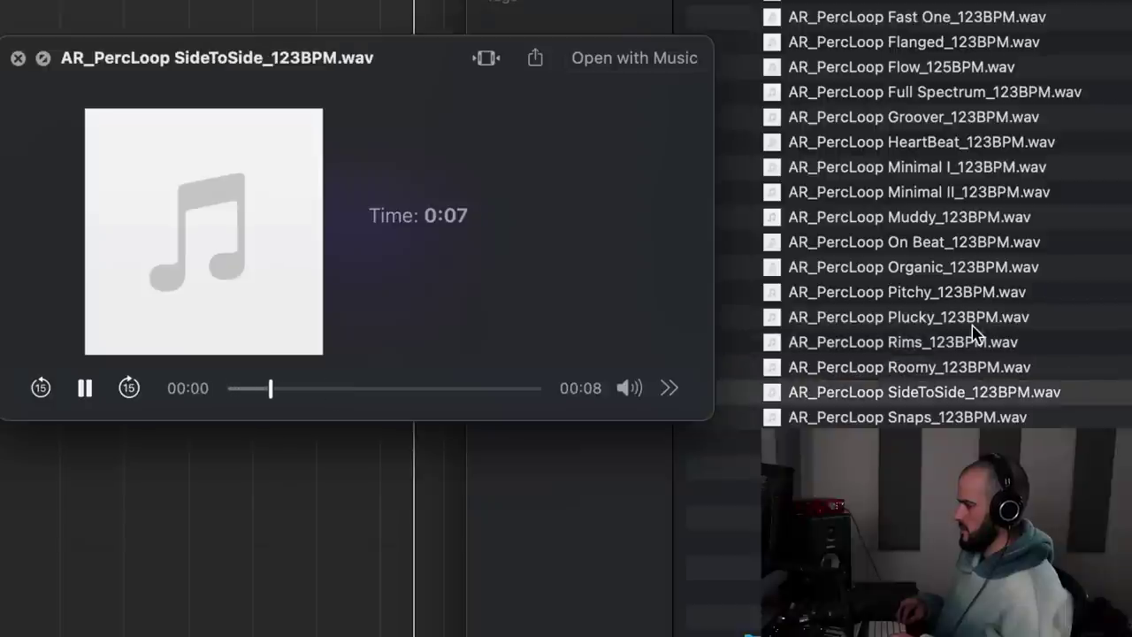
{"action": "left_click_drag", "start_coordinate": [973, 392], "coordinate": [168, 355]}
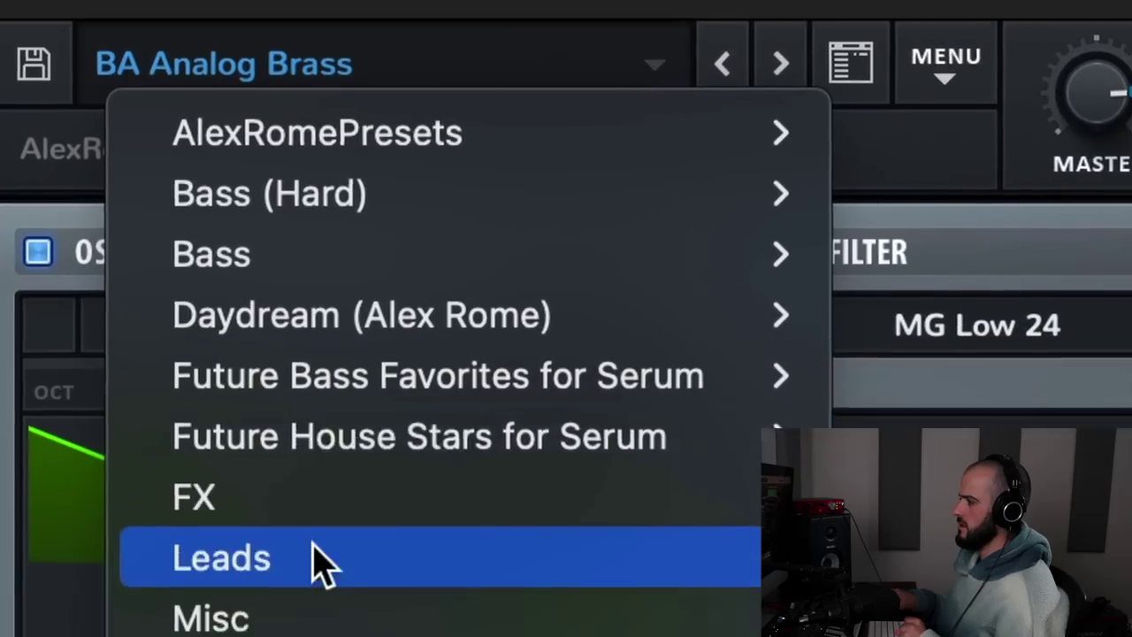
Step through Serum's bass presets, including BA All U Need and BA Always Moving, to find a bass sound.
{"action": "mouse_move", "coordinate": [353, 345]}
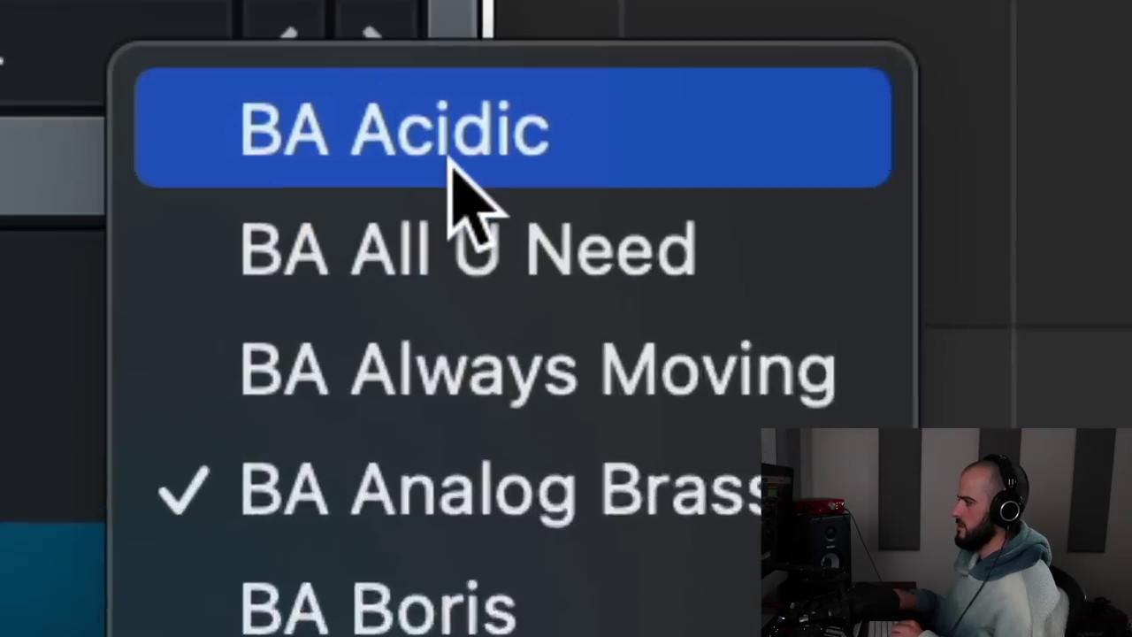
{"action": "left_click", "coordinate": [463, 189]}
{"action": "key", "text": "]"}
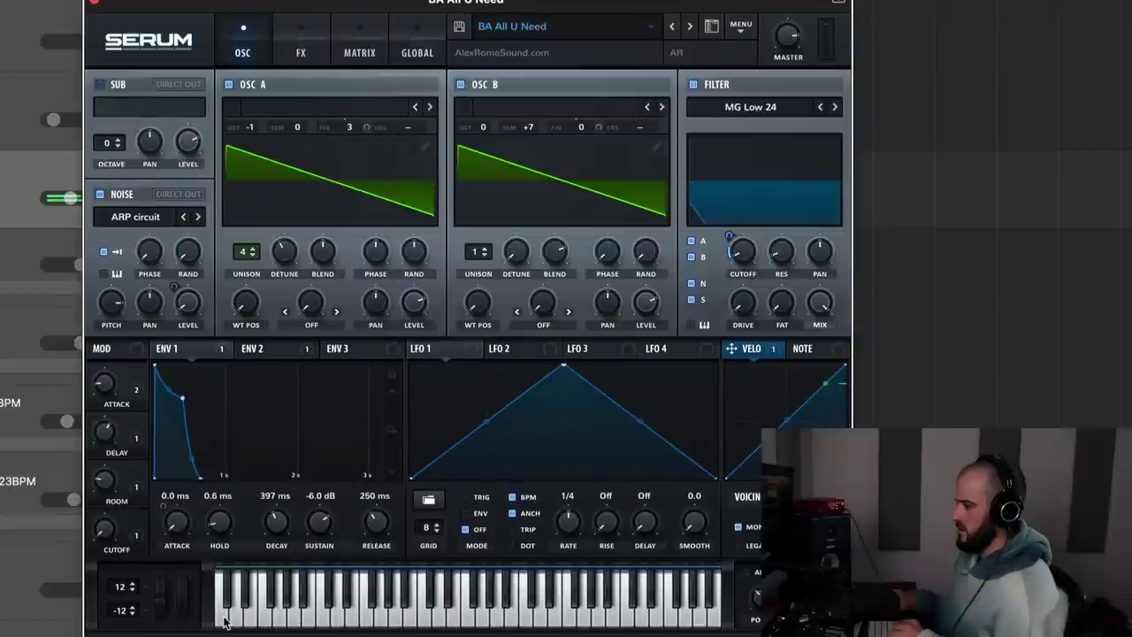
{"action": "key", "text": "]"}
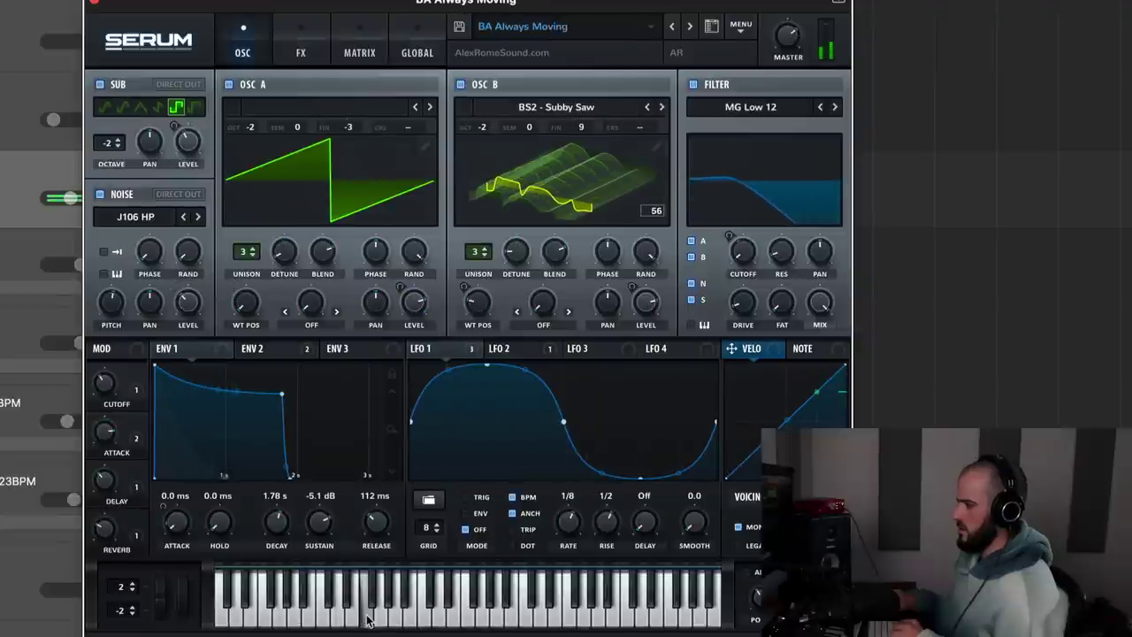
{"action": "left_click", "coordinate": [691, 28]}
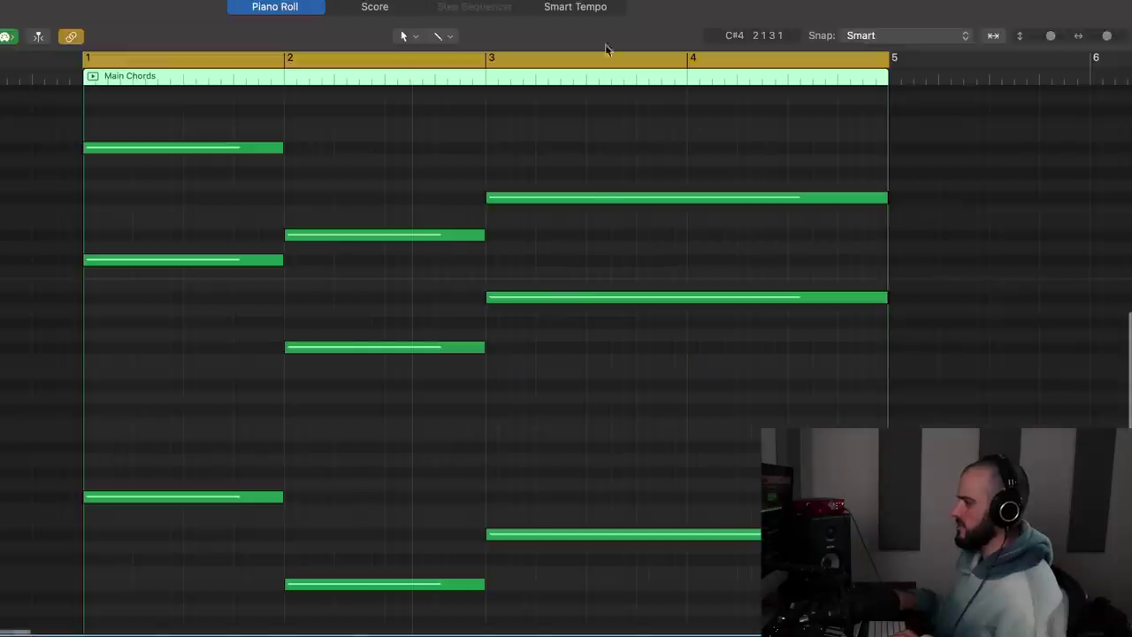
Select the root note of each of the three chords in the Main Chords region.
{"action": "scroll", "coordinate": [572, 306], "scroll_direction": "down", "scroll_amount": 3}
{"action": "left_click_drag", "start_coordinate": [195, 386], "coordinate": [716, 568]}
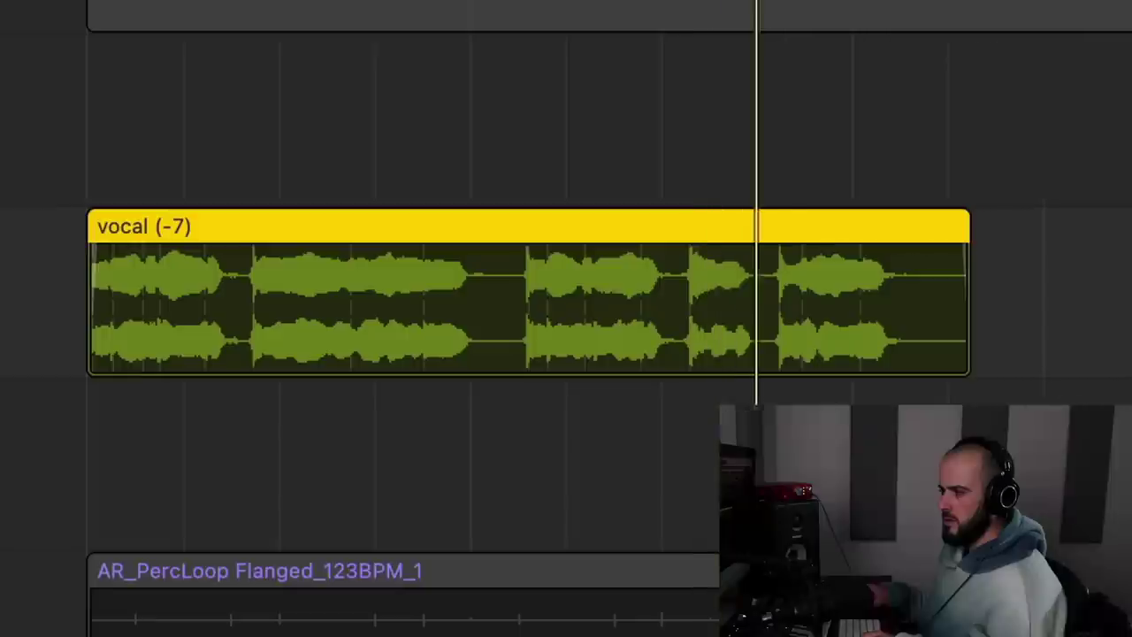
Split the vocal region at 1 1 3 1, 1 2 1 1 and 1 3 1 1, and shift the beat 2 slice further along the track.
{"action": "left_click", "coordinate": [134, 305]}
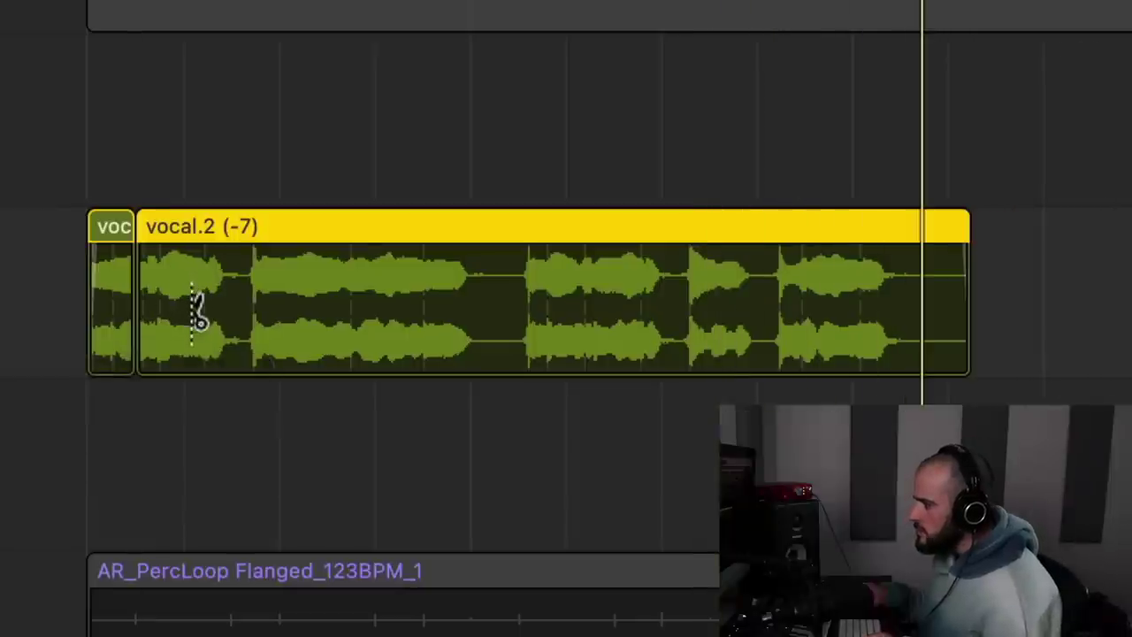
{"action": "left_click", "coordinate": [184, 305]}
{"action": "left_click", "coordinate": [273, 305]}
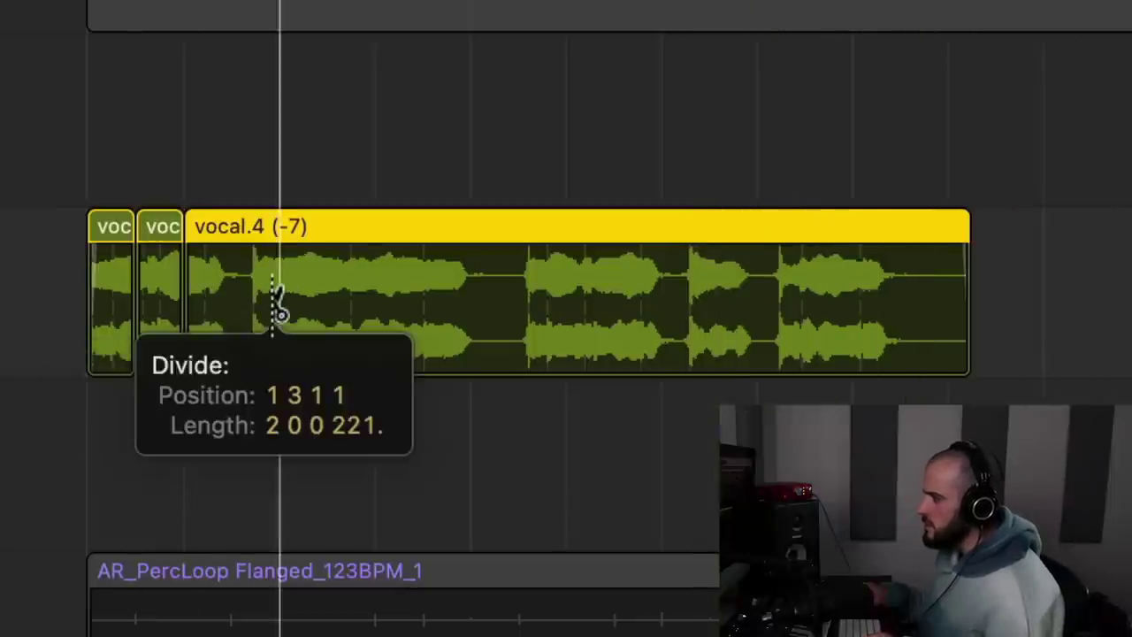
{"action": "left_click_drag", "start_coordinate": [227, 240], "coordinate": [415, 226]}
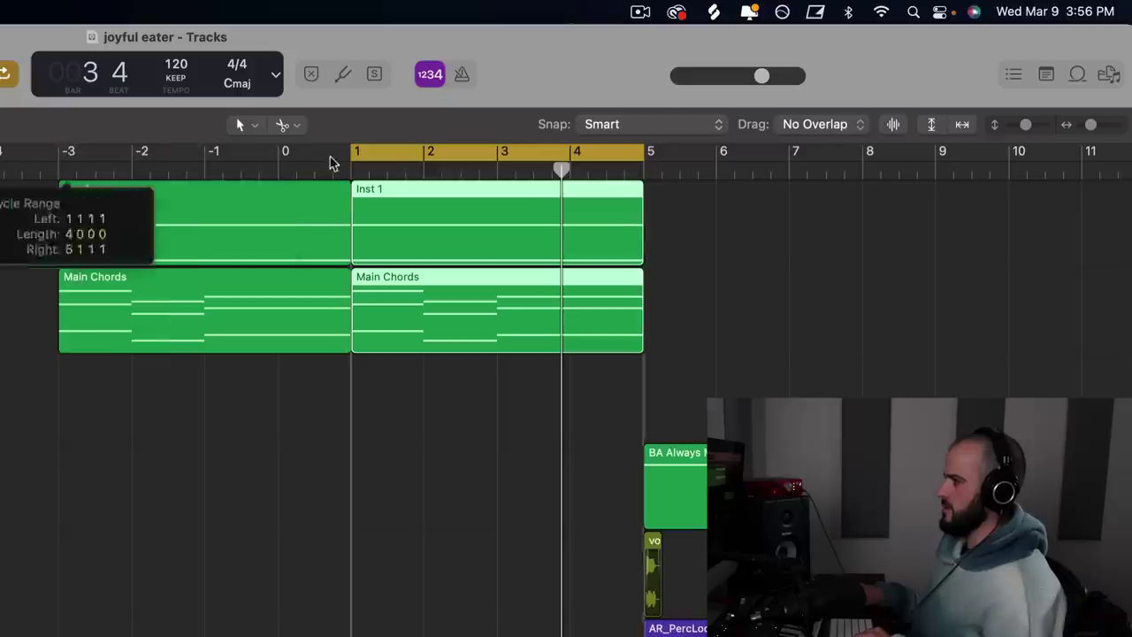
Extend the cycle range to bar 17 and select the regions of bars 1–8 and bars 9–16 in turn.
{"action": "left_click_drag", "start_coordinate": [328, 162], "coordinate": [902, 188]}
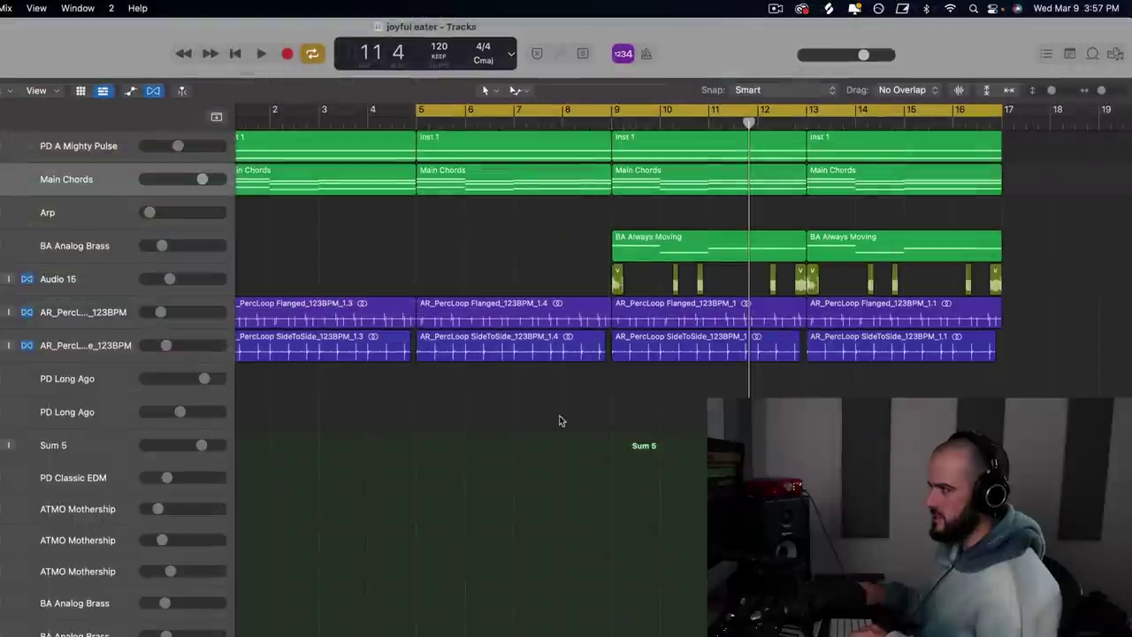
{"action": "left_click_drag", "start_coordinate": [560, 419], "coordinate": [303, 190]}
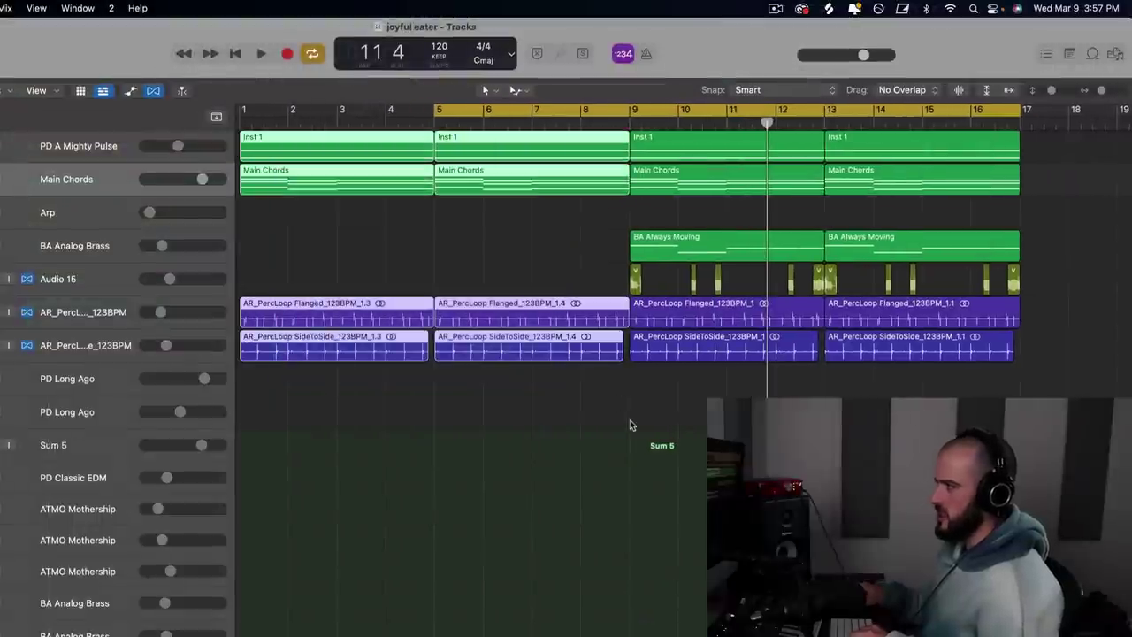
{"action": "scroll", "coordinate": [629, 424], "scroll_direction": "right", "scroll_amount": 1}
{"action": "left_click_drag", "start_coordinate": [655, 408], "coordinate": [1015, 139]}
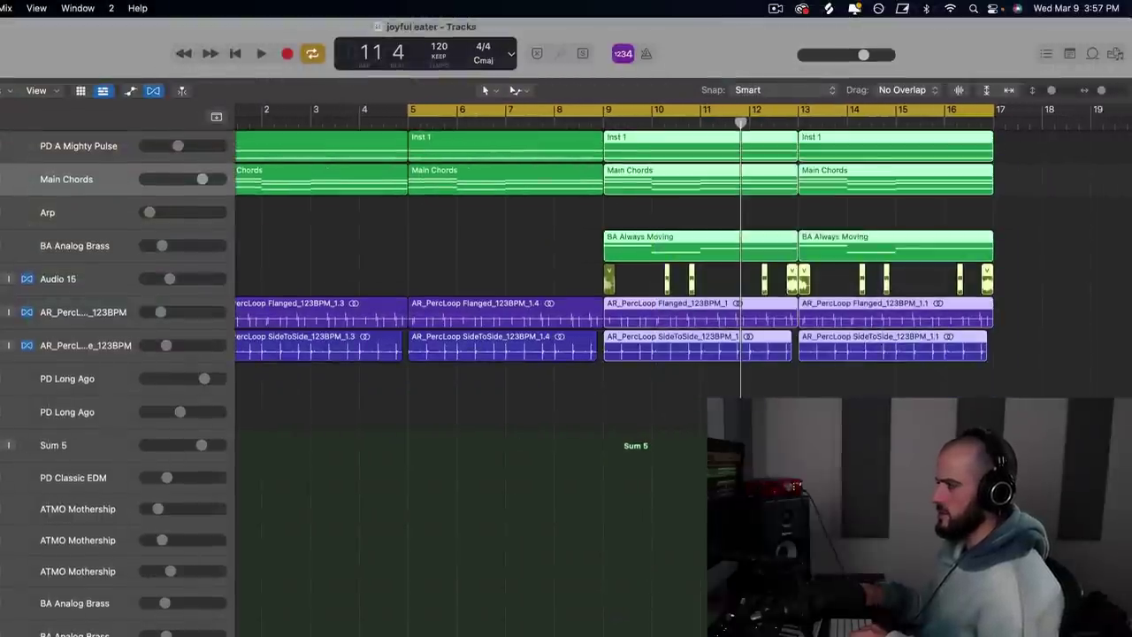
{"action": "key", "text": "cmd+Left"}
{"action": "left_click", "coordinate": [429, 392]}
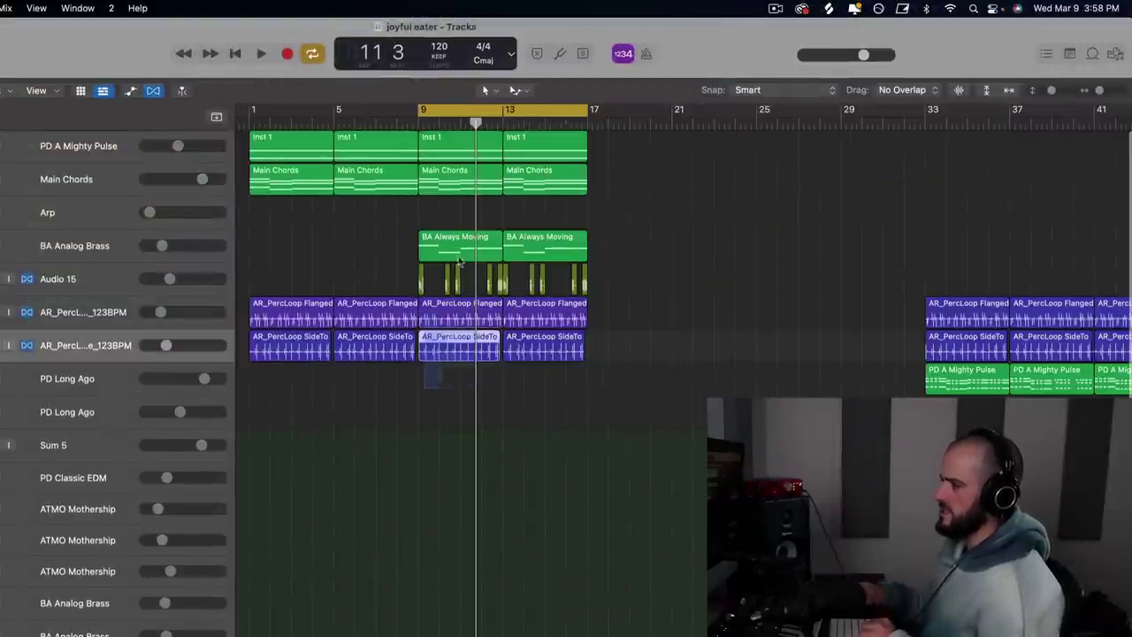
Audition percussion one-shots from AR Perc 3_TomHat to AR Perc 8_StereoClapRim and place those two samples on separate tracks at bar 9.
{"action": "key", "text": "space"}
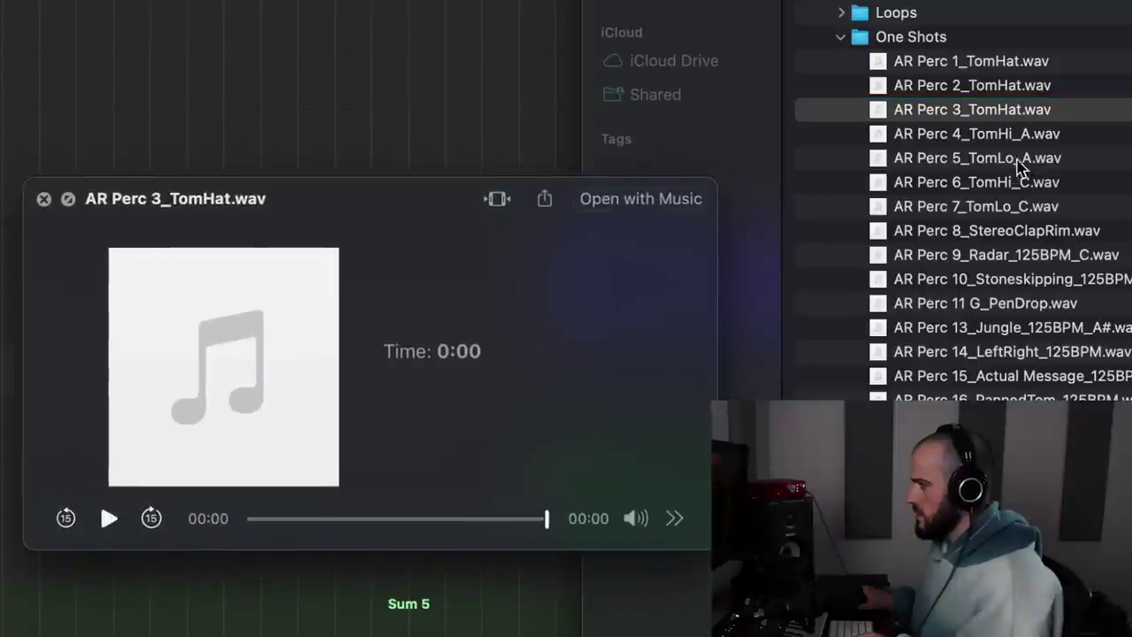
{"action": "key", "text": "space"}
{"action": "left_click", "coordinate": [994, 181]}
{"action": "key", "text": "space"}
{"action": "key", "text": "space"}
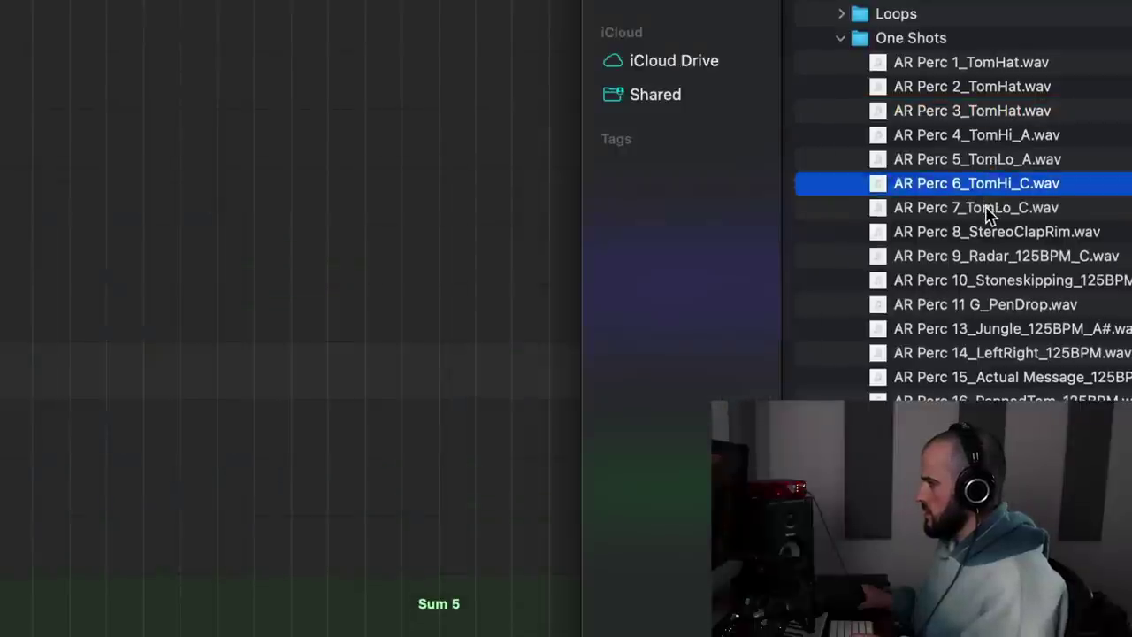
{"action": "left_click", "coordinate": [989, 209]}
{"action": "key", "text": "space"}
{"action": "key", "text": "space"}
{"action": "left_click", "coordinate": [1002, 233]}
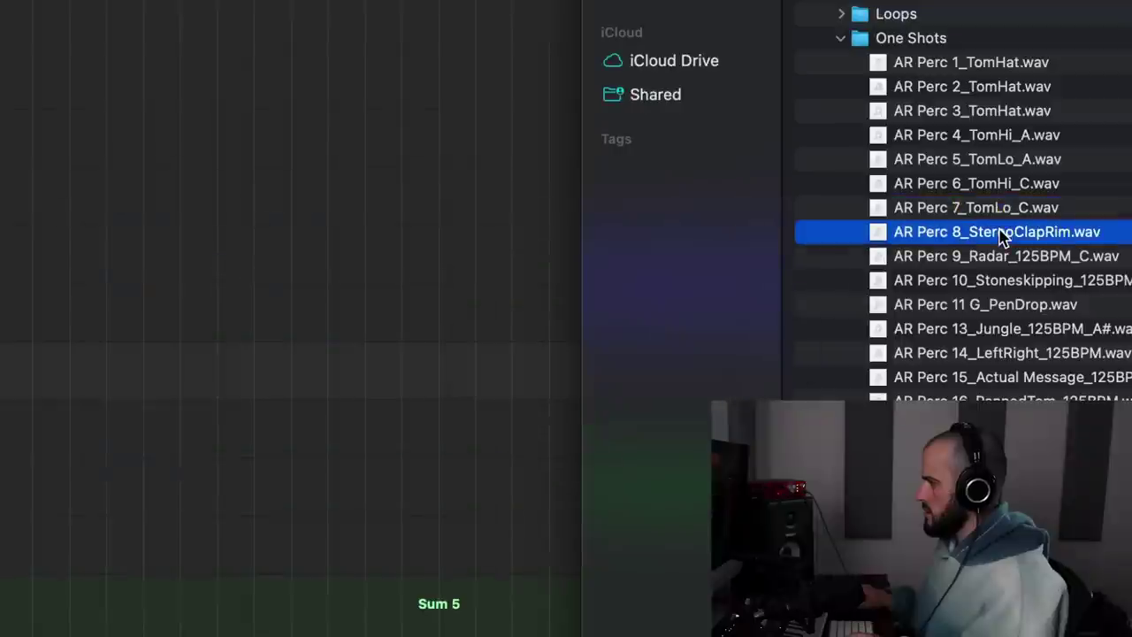
{"action": "key", "text": "space"}
{"action": "key", "text": "space"}
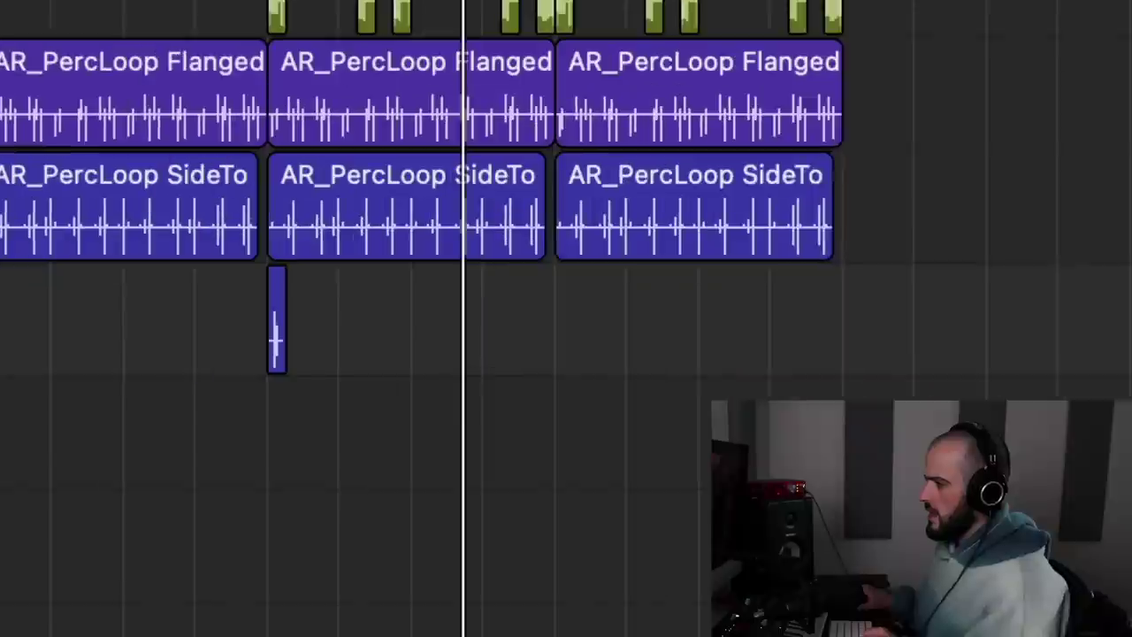
{"action": "left_click_drag", "start_coordinate": [1061, 207], "coordinate": [258, 447]}
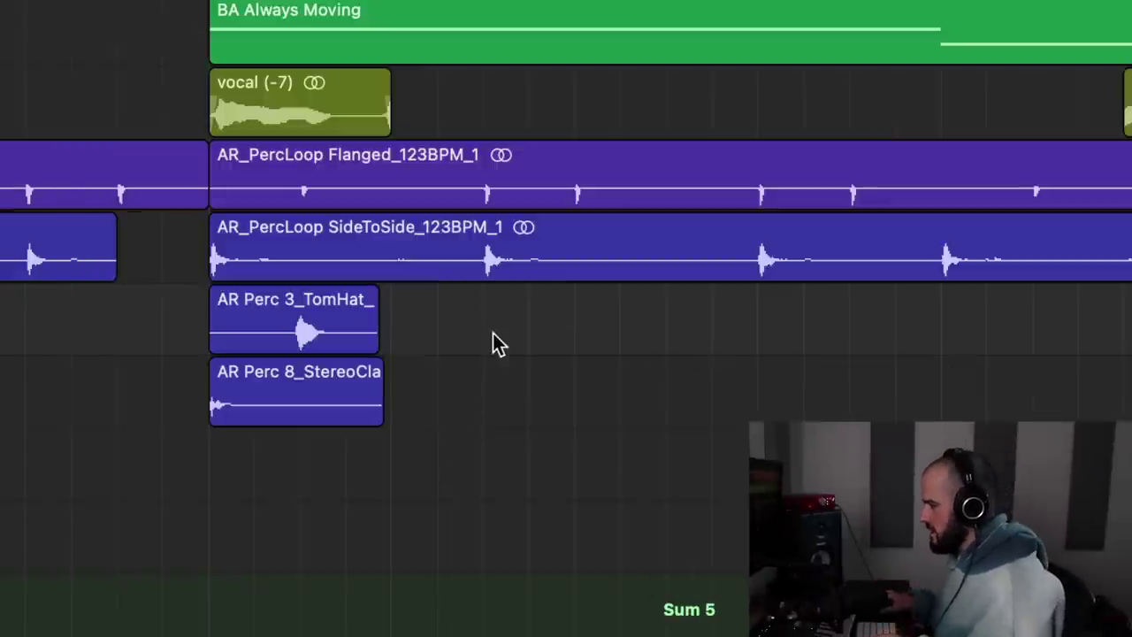
Move the AR Perc 3_TomHat region back to 8 4 3 41 so its hit lands on bar 9, and trim off its silent start.
{"action": "left_click_drag", "start_coordinate": [351, 337], "coordinate": [269, 349]}
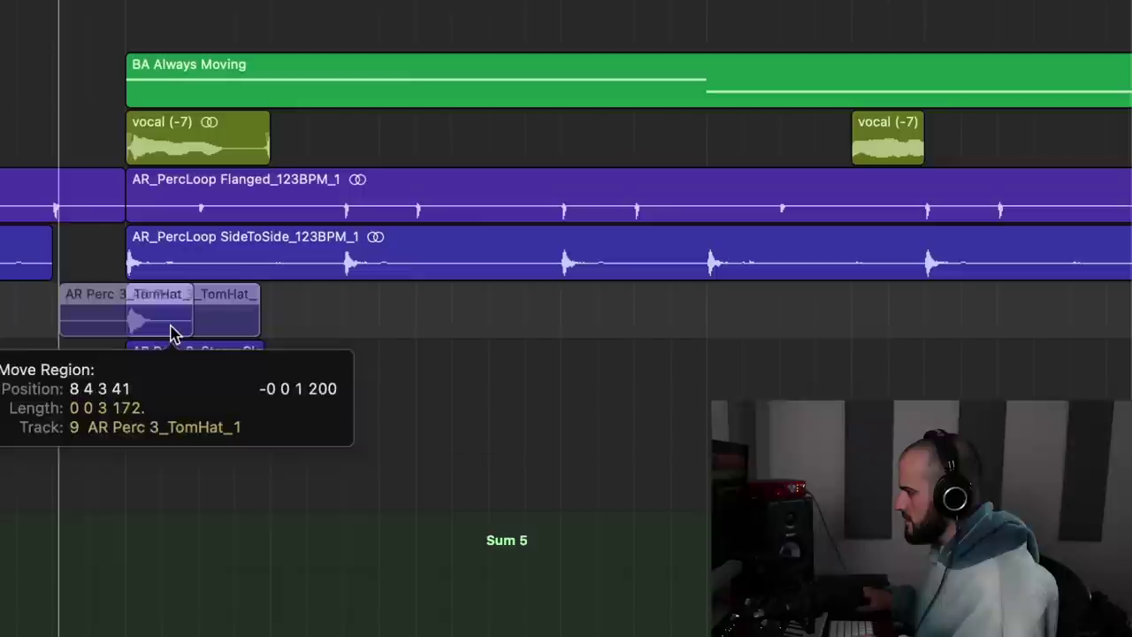
{"action": "left_click_drag", "start_coordinate": [172, 334], "coordinate": [170, 334]}
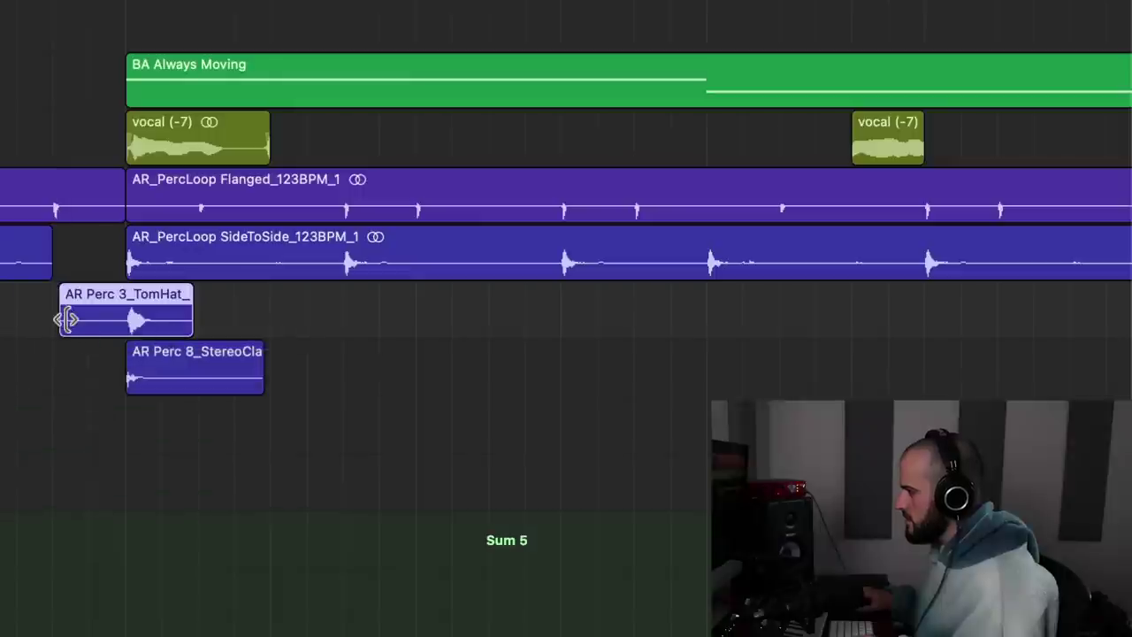
{"action": "left_click_drag", "start_coordinate": [66, 319], "coordinate": [130, 322]}
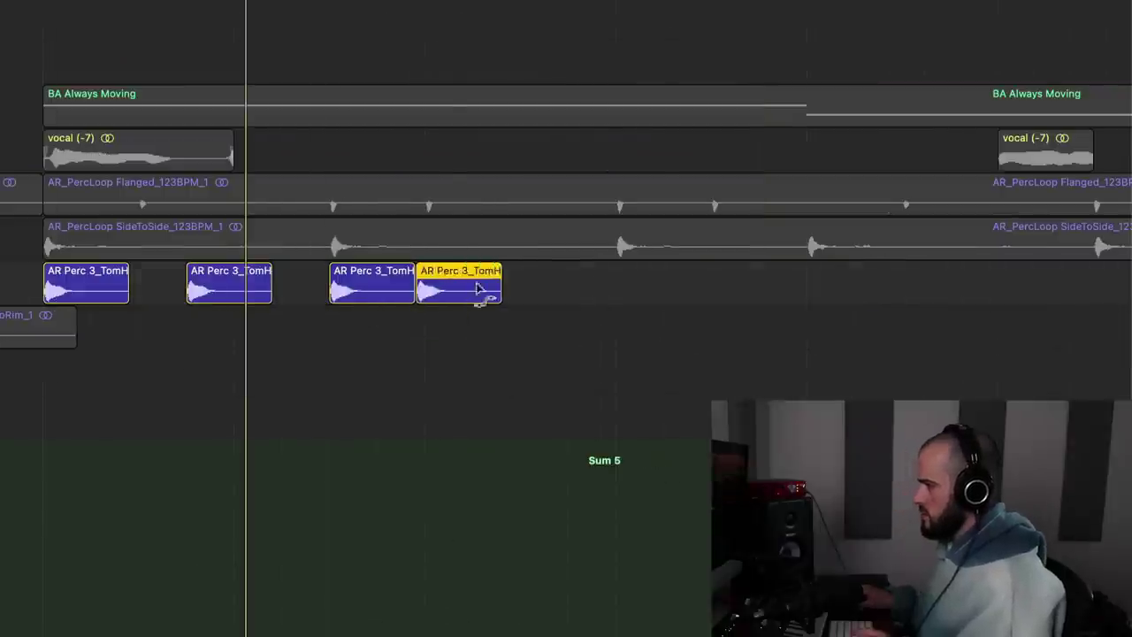
Copy the trimmed TomHat hit further along its track to extend the rhythm, and clear the region selection.
{"action": "left_click_drag", "start_coordinate": [468, 291], "coordinate": [645, 291]}
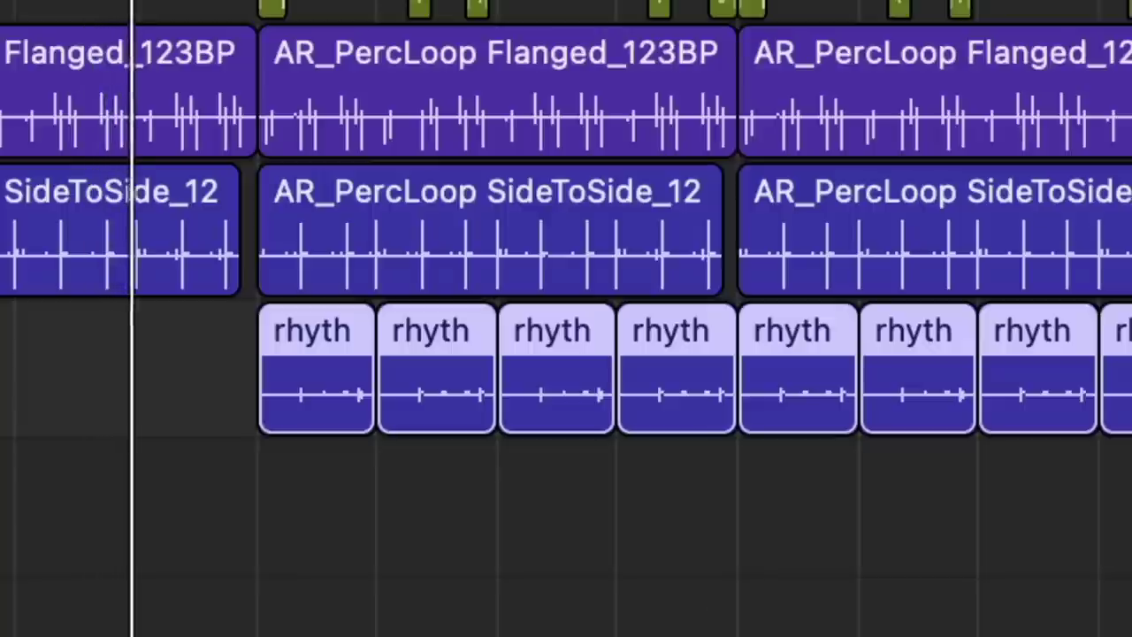
{"action": "key", "text": "super+shift+a"}
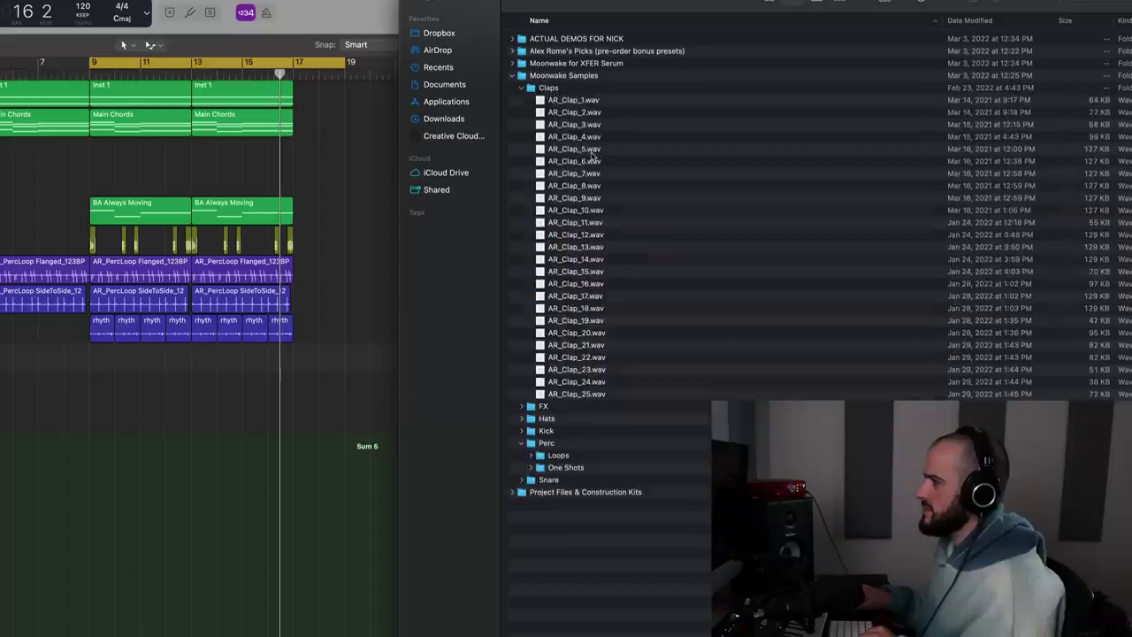
Audition the AR_Clap samples from AR_Clap_1 onward and place the chosen clap on a new track at bar 9.
{"action": "left_click", "coordinate": [573, 102]}
{"action": "key", "text": "space"}
{"action": "key", "text": "Down"}
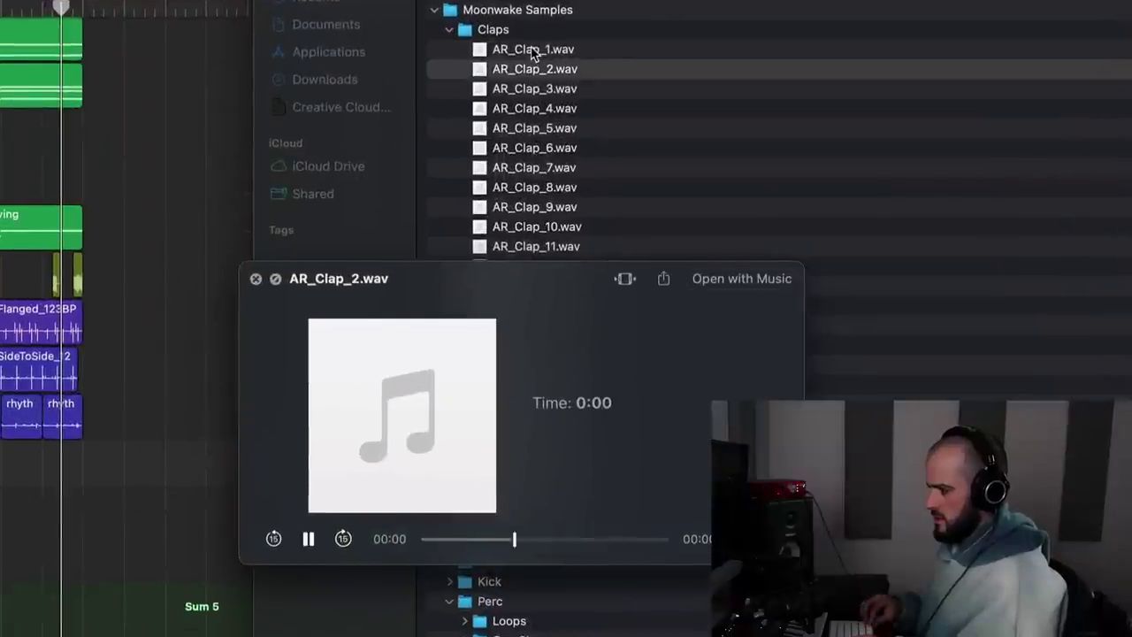
{"action": "key", "text": "Down"}
{"action": "key", "text": "Down"}
{"action": "key", "text": "Down"}
{"action": "key", "text": "Down"}
{"action": "key", "text": "Down"}
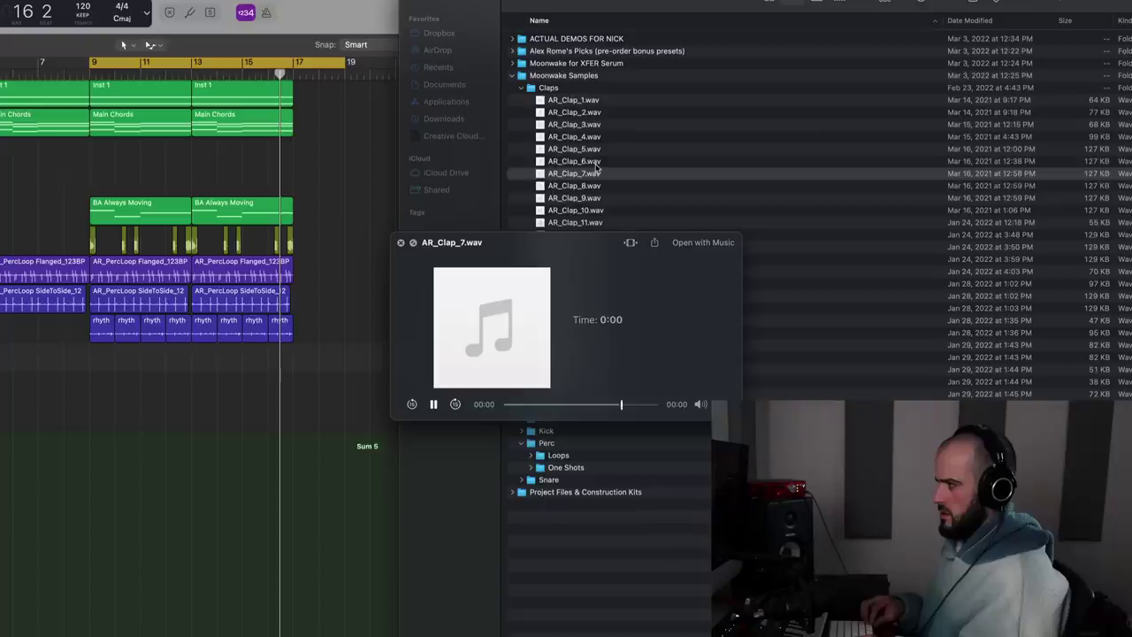
{"action": "key", "text": "Down"}
{"action": "left_click_drag", "start_coordinate": [610, 186], "coordinate": [92, 355]}
{"action": "left_click_drag", "start_coordinate": [308, 326], "coordinate": [308, 327]}
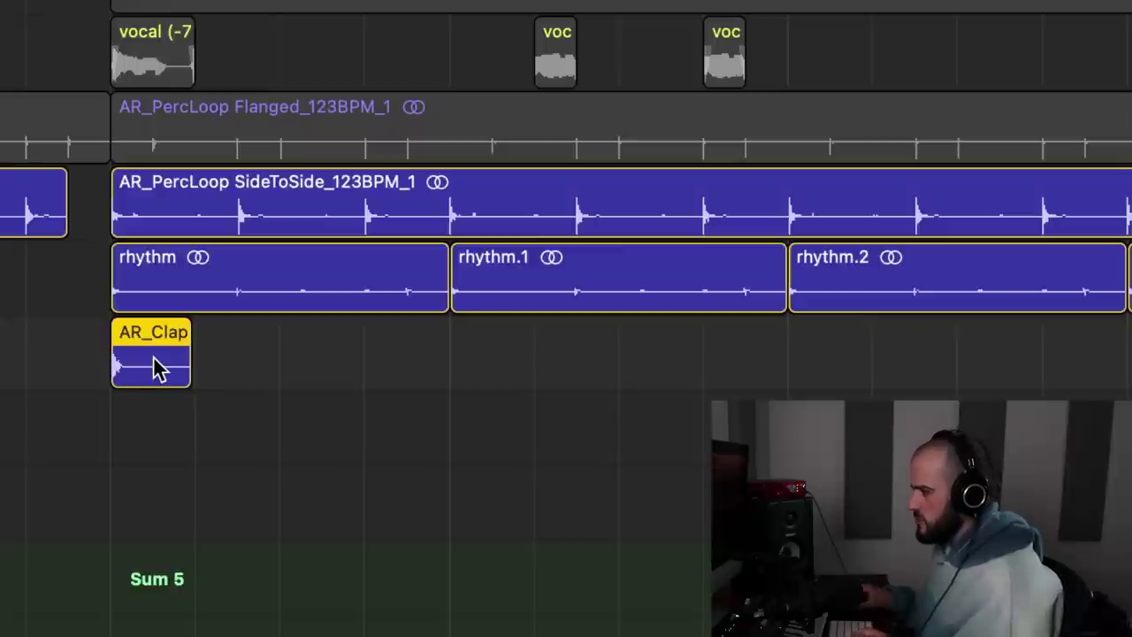
Copy the clap to beat 3 of bar 9 and take the SideToSide percussion loop out of the soloed playback.
{"action": "left_click_drag", "start_coordinate": [216, 349], "coordinate": [301, 339]}
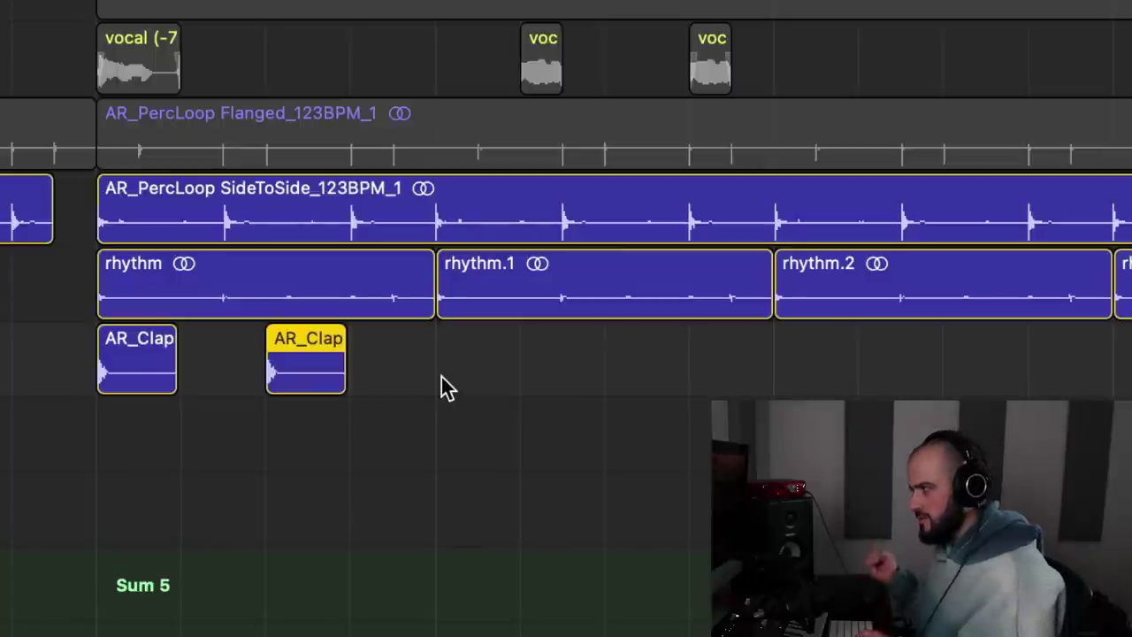
{"action": "left_click_drag", "start_coordinate": [505, 355], "coordinate": [784, 220]}
{"action": "key", "text": "ctrl+m"}
Fill bar 9 with a clap on every beat and repeat that pattern along the track through the following bars.
{"action": "left_click", "coordinate": [296, 370]}
{"action": "mouse_move", "coordinate": [296, 370]}
{"action": "left_mouse_down"}
{"action": "mouse_move", "coordinate": [222, 384]}
{"action": "mouse_move", "coordinate": [295, 384]}
{"action": "left_mouse_up"}
{"action": "left_click", "coordinate": [111, 376], "text": "shift"}
{"action": "key", "text": "ctrl+r"}
{"action": "left_click", "coordinate": [468, 369]}
{"action": "left_click_drag", "start_coordinate": [467, 369], "coordinate": [45, 404]}
{"action": "key", "text": "ctrl+r"}
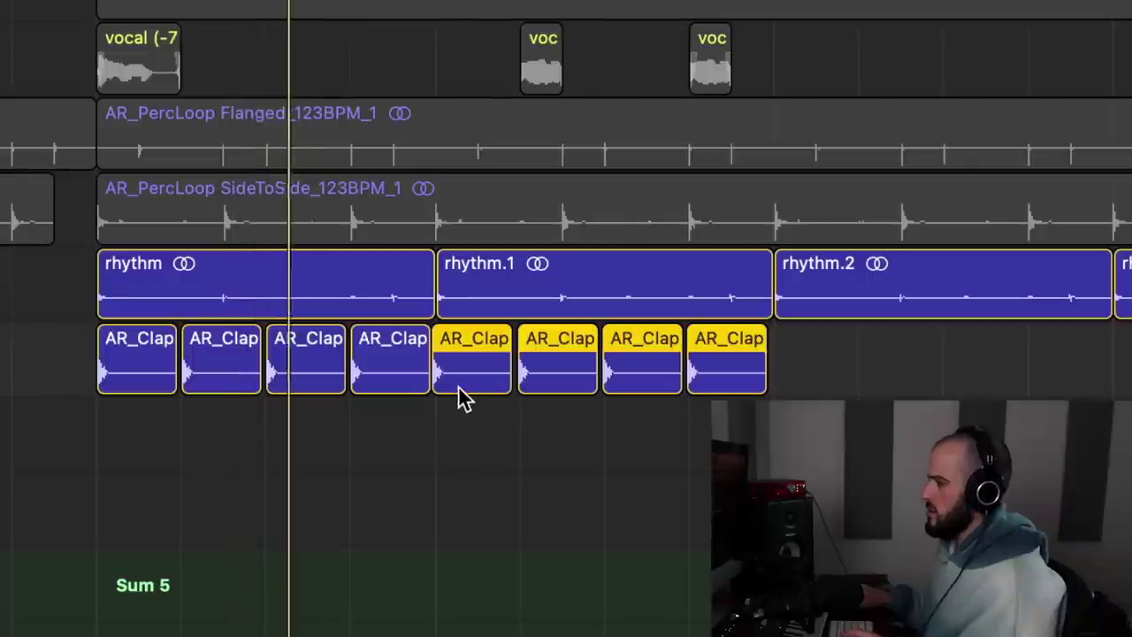
{"action": "left_click", "coordinate": [464, 398]}
{"action": "left_click_drag", "start_coordinate": [661, 386], "coordinate": [107, 387]}
{"action": "key", "text": "ctrl+r"}
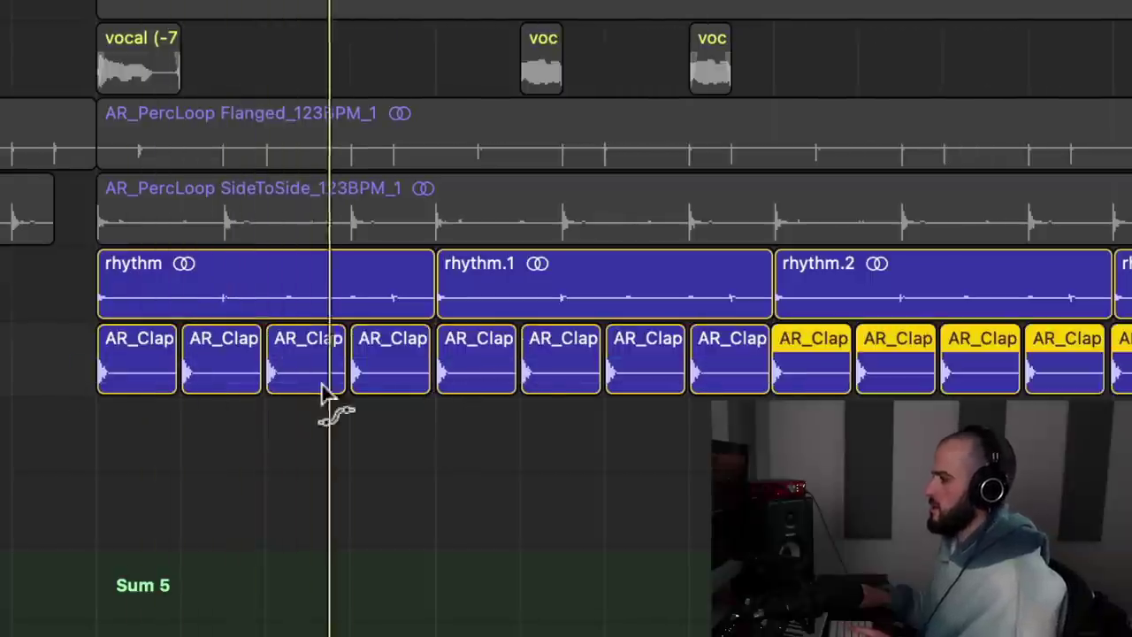
Shorten the clap at the start of bar 15 to a sixteenth note and repeat it three times to begin a clap roll.
{"action": "left_click_drag", "start_coordinate": [805, 370], "coordinate": [519, 374]}
{"action": "scroll", "coordinate": [513, 368], "scroll_direction": "right", "scroll_amount": 5}
{"action": "left_click", "coordinate": [748, 381]}
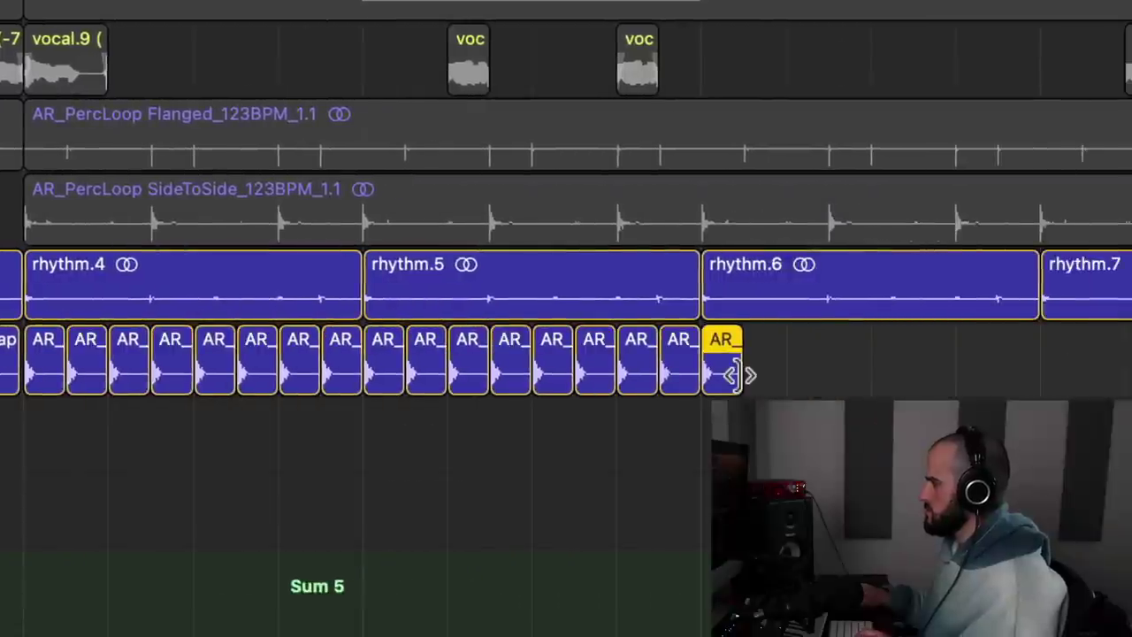
{"action": "left_click_drag", "start_coordinate": [732, 375], "coordinate": [726, 374]}
{"action": "key", "text": "ctrl+r"}
{"action": "key", "text": "ctrl+r"}
{"action": "key", "text": "ctrl+r"}
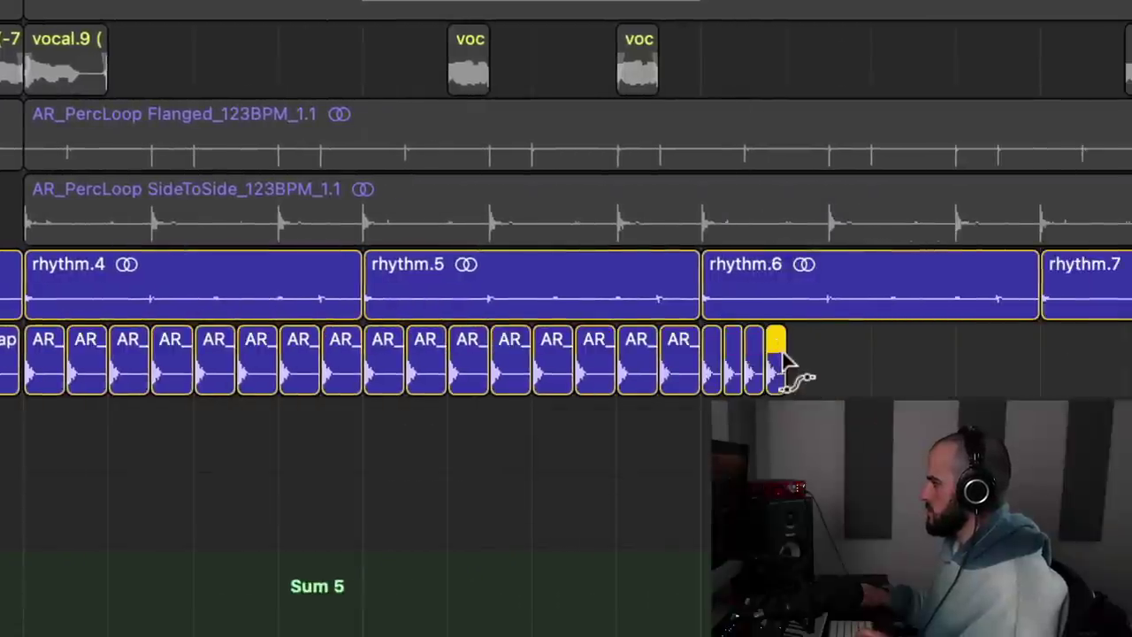
Create an empty region on the Arp track at bar 9 and extend it to bar 17.
{"action": "key", "text": "z"}
{"action": "left_click", "coordinate": [124, 241]}
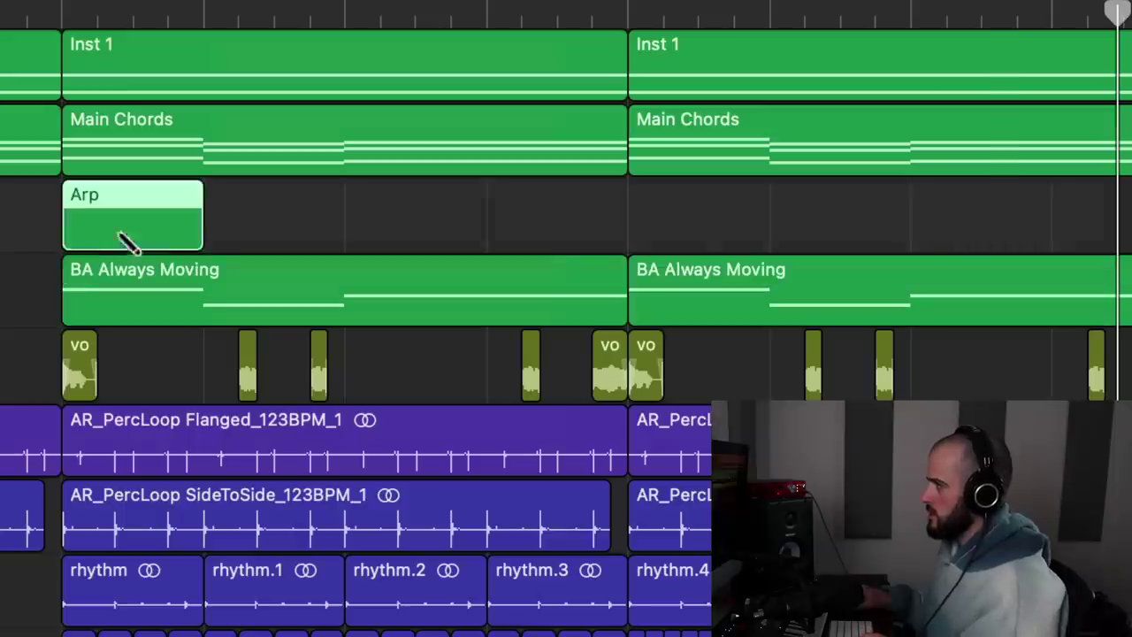
{"action": "left_click_drag", "start_coordinate": [196, 229], "coordinate": [1131, 239]}
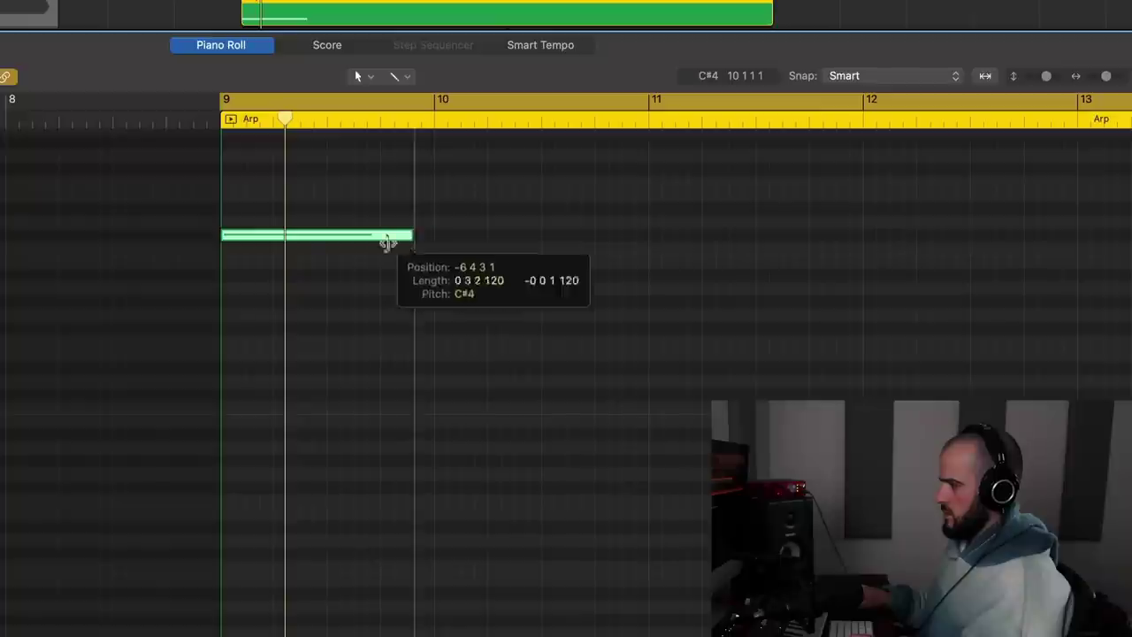
Start the arp pattern at bar 9 with a short C#4 note and a lower note after it, and raise both an octave.
{"action": "left_click_drag", "start_coordinate": [384, 240], "coordinate": [271, 336]}
{"action": "scroll", "coordinate": [254, 315], "scroll_direction": "up", "scroll_amount": 5}
{"action": "scroll", "coordinate": [254, 314], "scroll_direction": "down", "scroll_amount": 3}
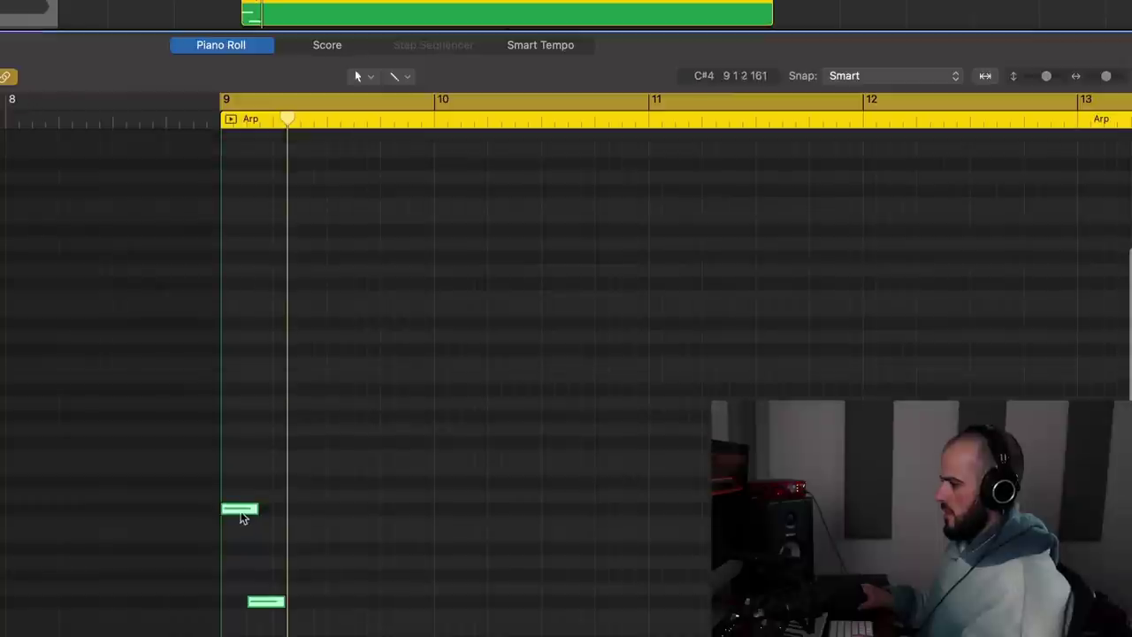
{"action": "left_click_drag", "start_coordinate": [241, 511], "coordinate": [239, 354]}
Add three eighth-note C#5 notes from 9 2 1, followed by the lower note and two rising notes to complete bar 9.
{"action": "left_click", "coordinate": [278, 351], "text": "super"}
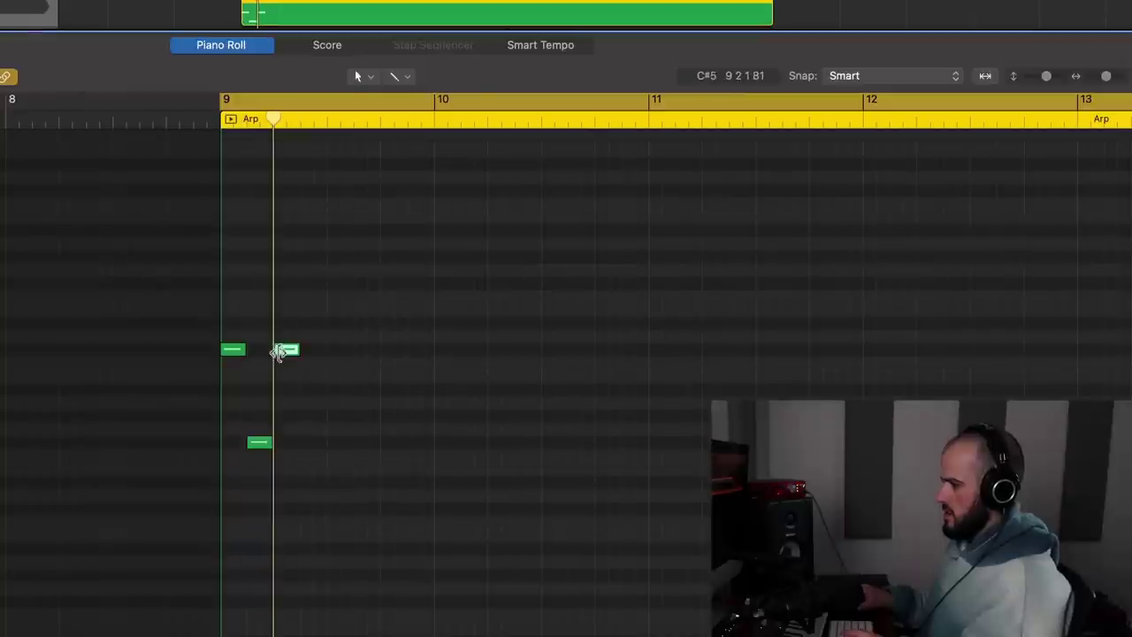
{"action": "left_click", "coordinate": [306, 352], "text": "super"}
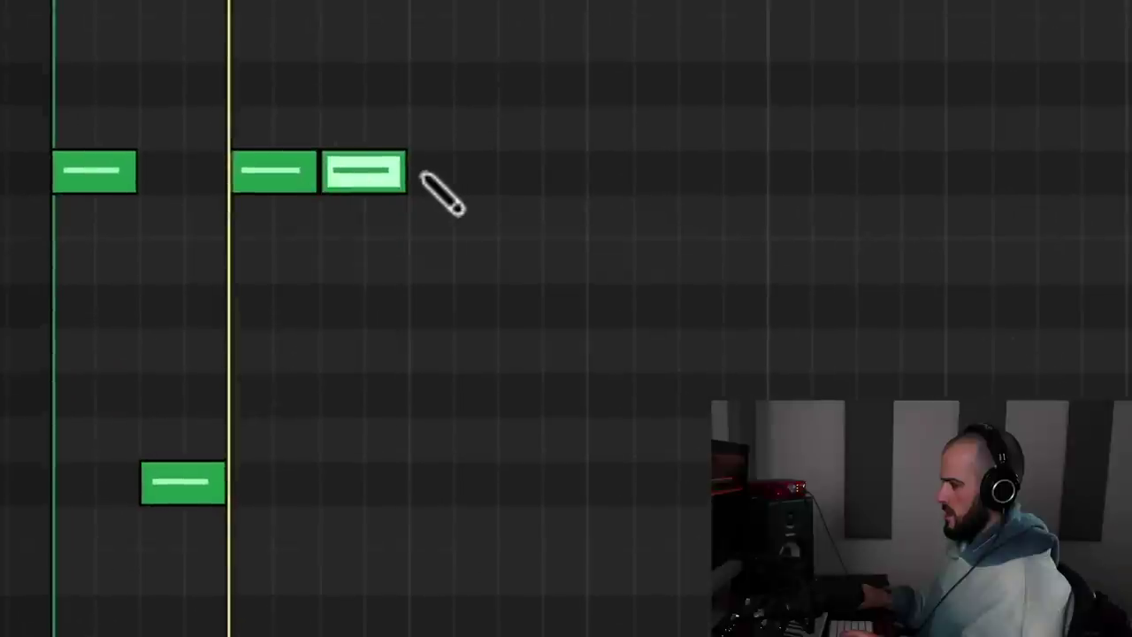
{"action": "left_click", "coordinate": [423, 175], "text": "super"}
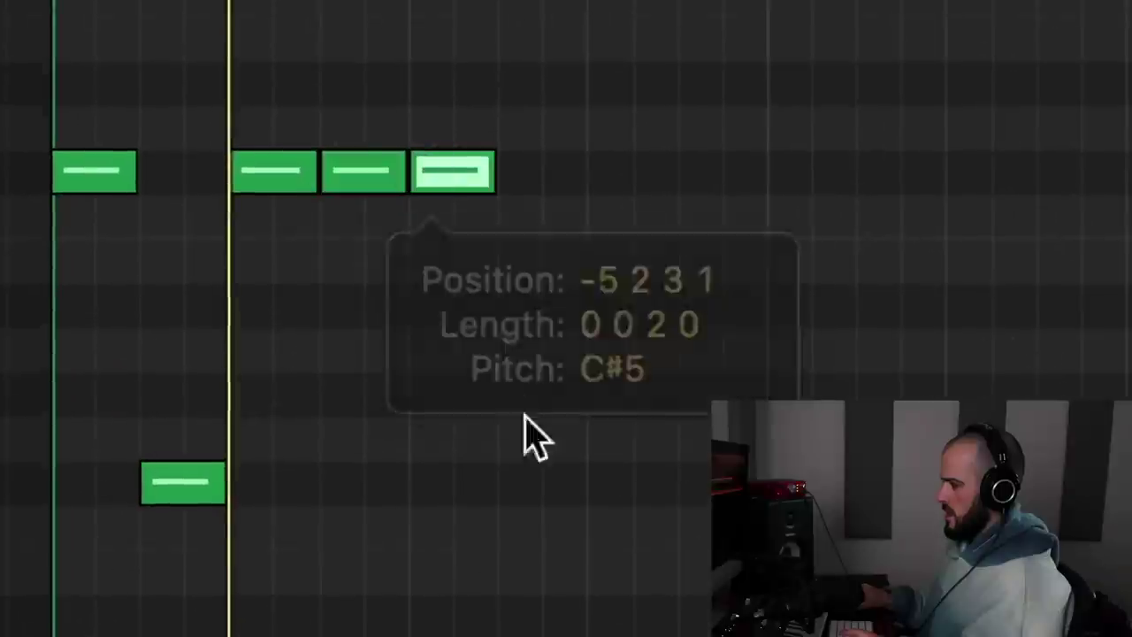
{"action": "left_click", "coordinate": [505, 481], "text": "super"}
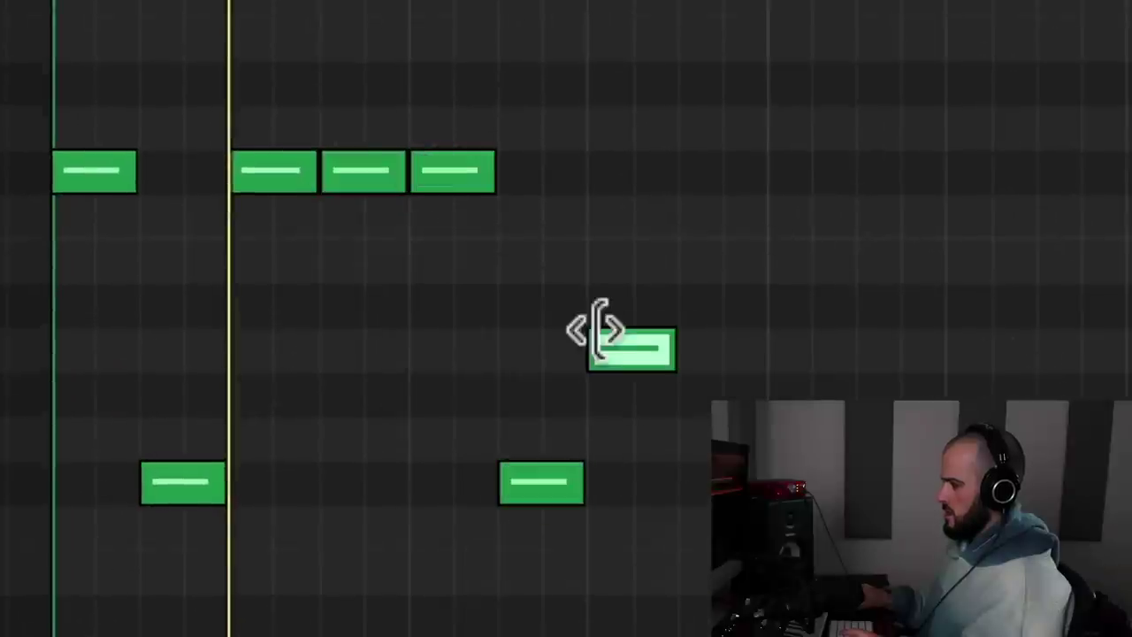
{"action": "left_click", "coordinate": [627, 362]}
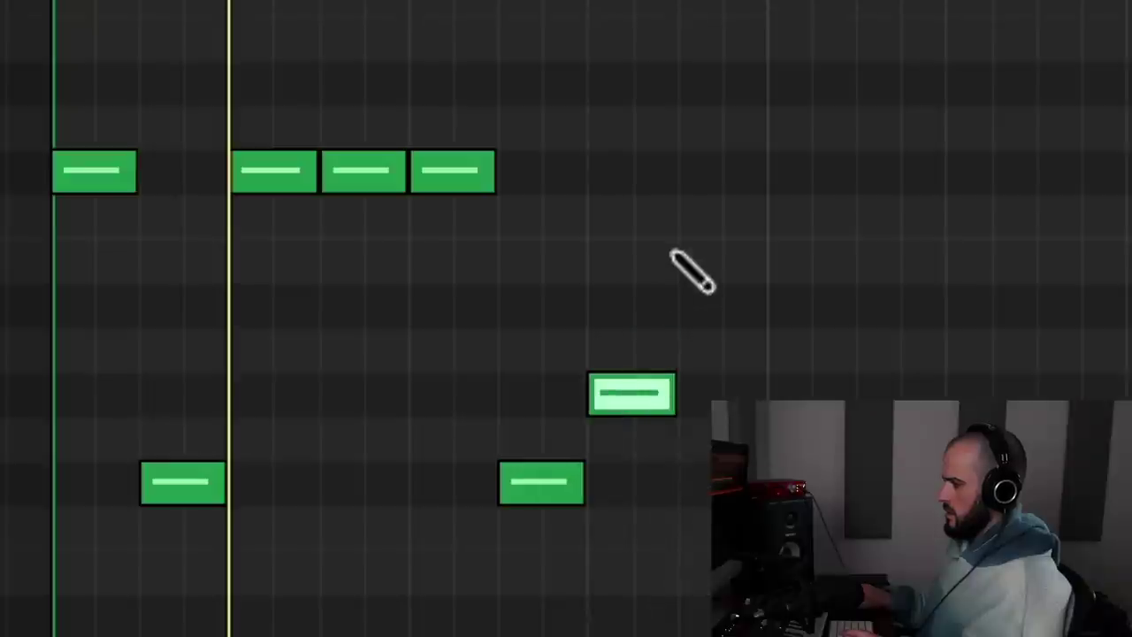
{"action": "left_click", "coordinate": [698, 262]}
{"action": "left_click_drag", "start_coordinate": [721, 283], "coordinate": [725, 315]}
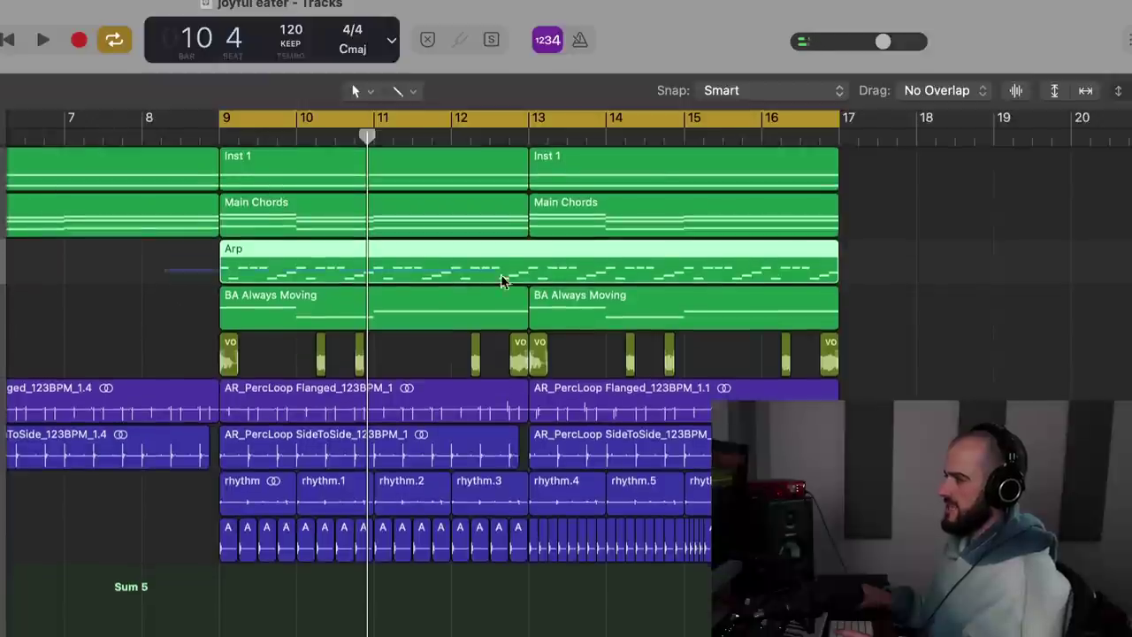
Select the regions of bars 9–16 and play the arrangement with the cycle range starting at bar 7.
{"action": "scroll", "coordinate": [571, 482], "scroll_direction": "left", "scroll_amount": 5}
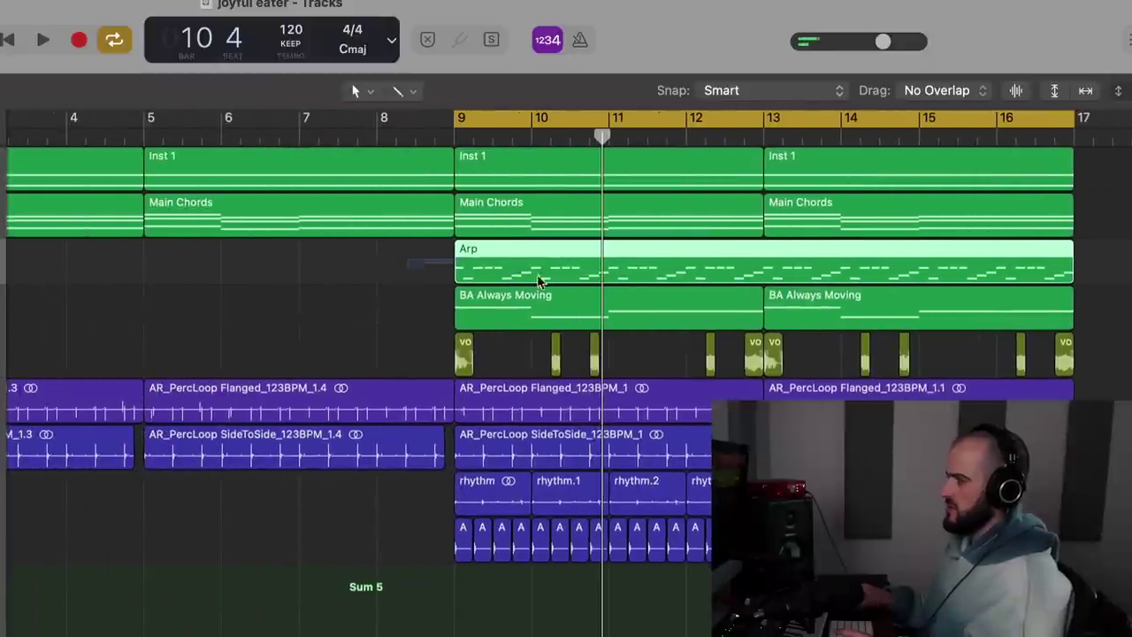
{"action": "left_click_drag", "start_coordinate": [1096, 584], "coordinate": [531, 531]}
{"action": "key", "text": "space"}
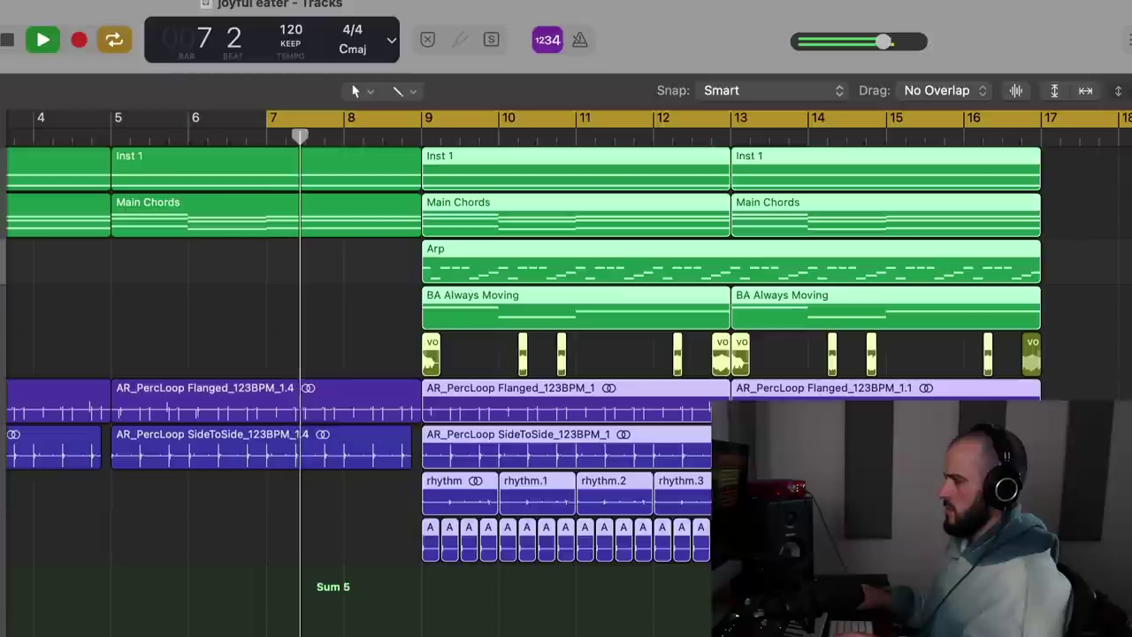
{"action": "key", "text": "super+shift+a"}
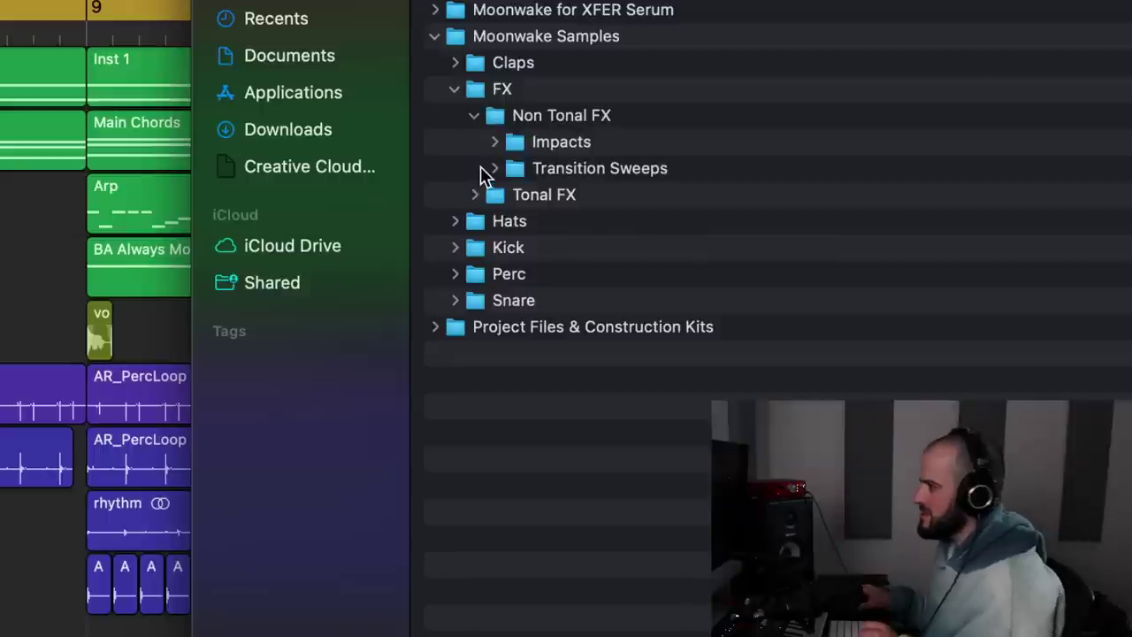
Audition Tonal Transition FX samples, including 01 Tonal FX_C, 10 Tonal FX_C# and 09 Tonal FX_Bmin, and place 24 Tonal FX_G# on a track at bar 7.
{"action": "left_click", "coordinate": [496, 169]}
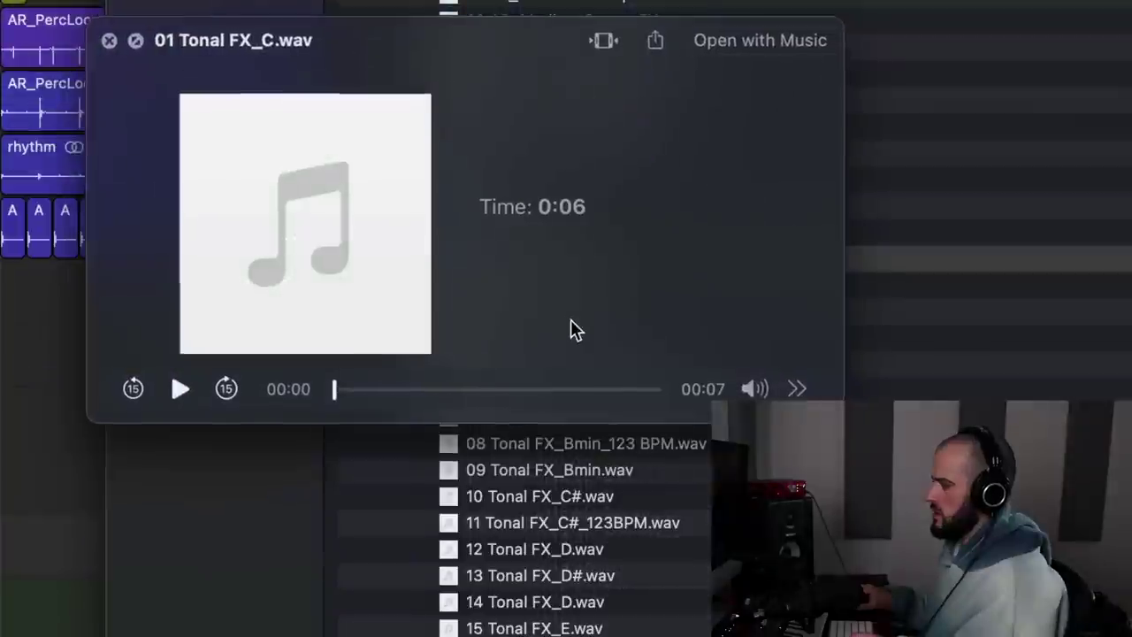
{"action": "key", "text": "space"}
{"action": "left_click", "coordinate": [522, 496]}
{"action": "key", "text": "space"}
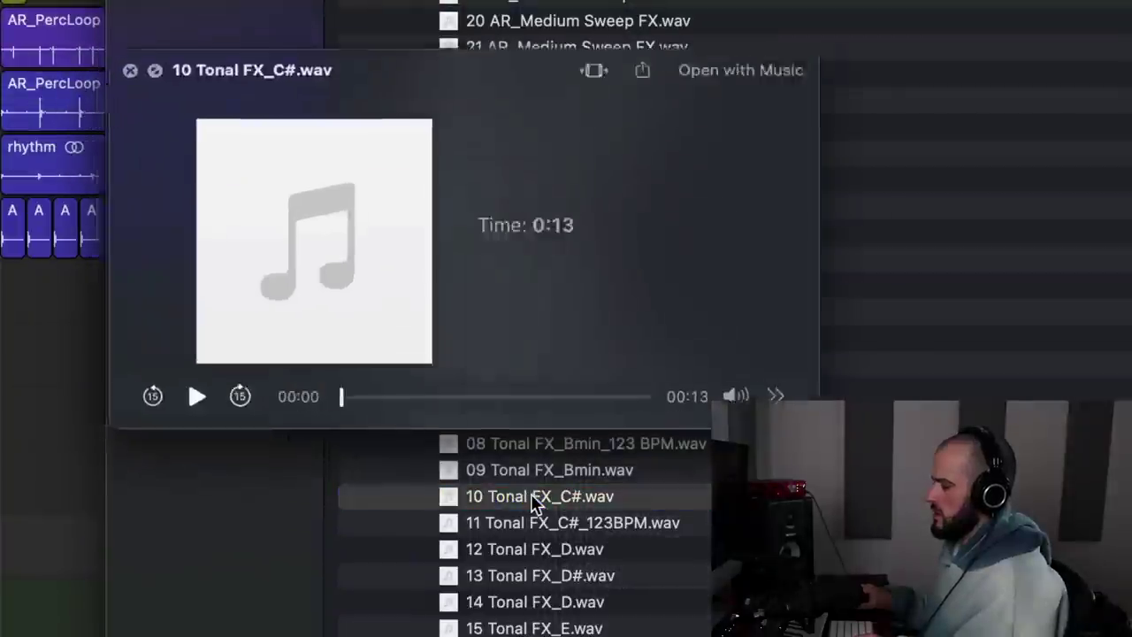
{"action": "key", "text": "space"}
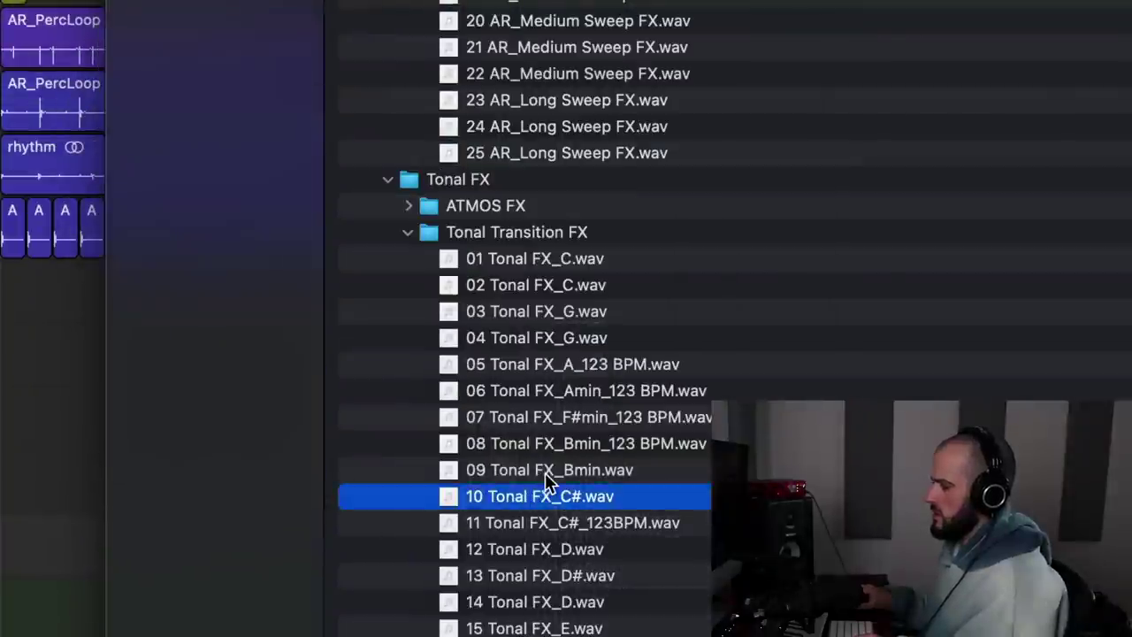
{"action": "key", "text": "Up"}
{"action": "key", "text": "space"}
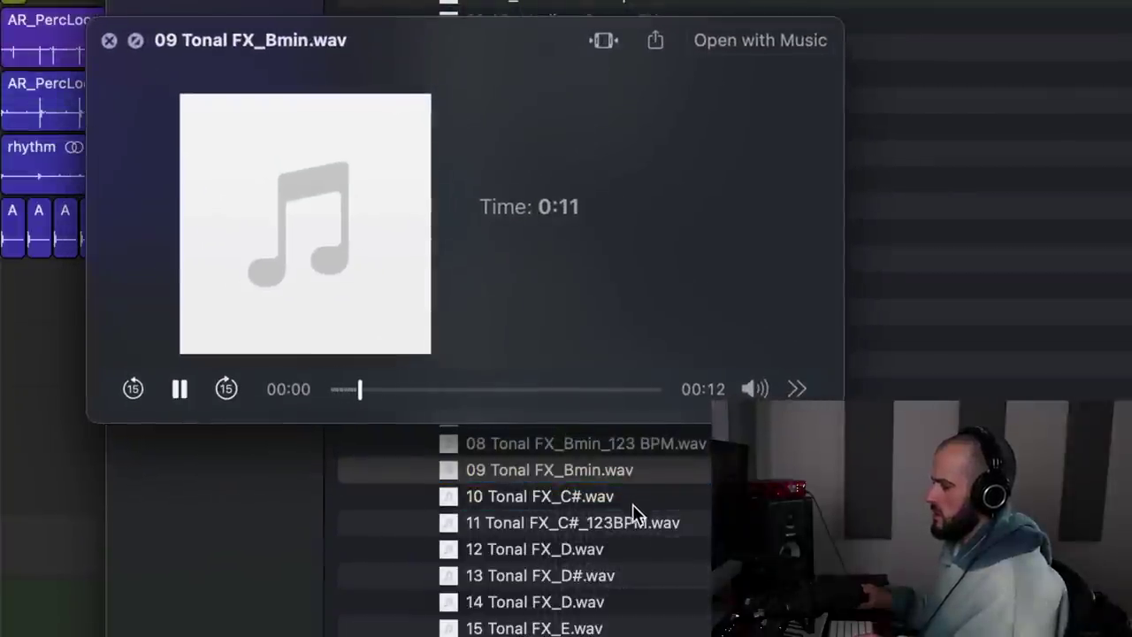
{"action": "key", "text": "space"}
{"action": "key", "text": "Down"}
{"action": "key", "text": "space"}
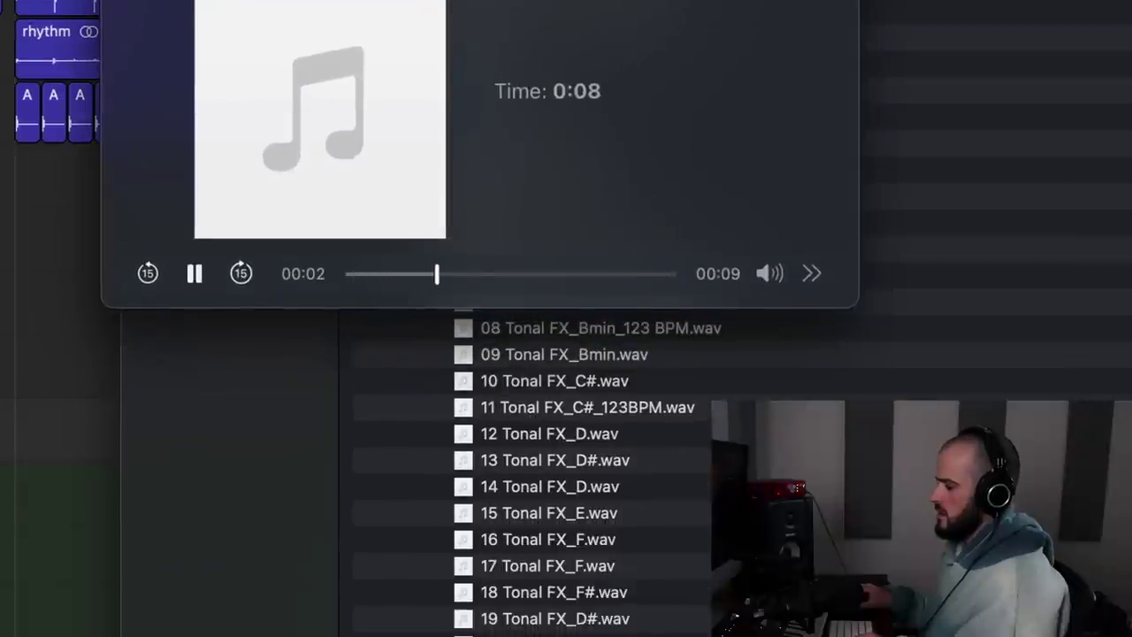
{"action": "key", "text": "space"}
{"action": "left_click_drag", "start_coordinate": [652, 554], "coordinate": [315, 183]}
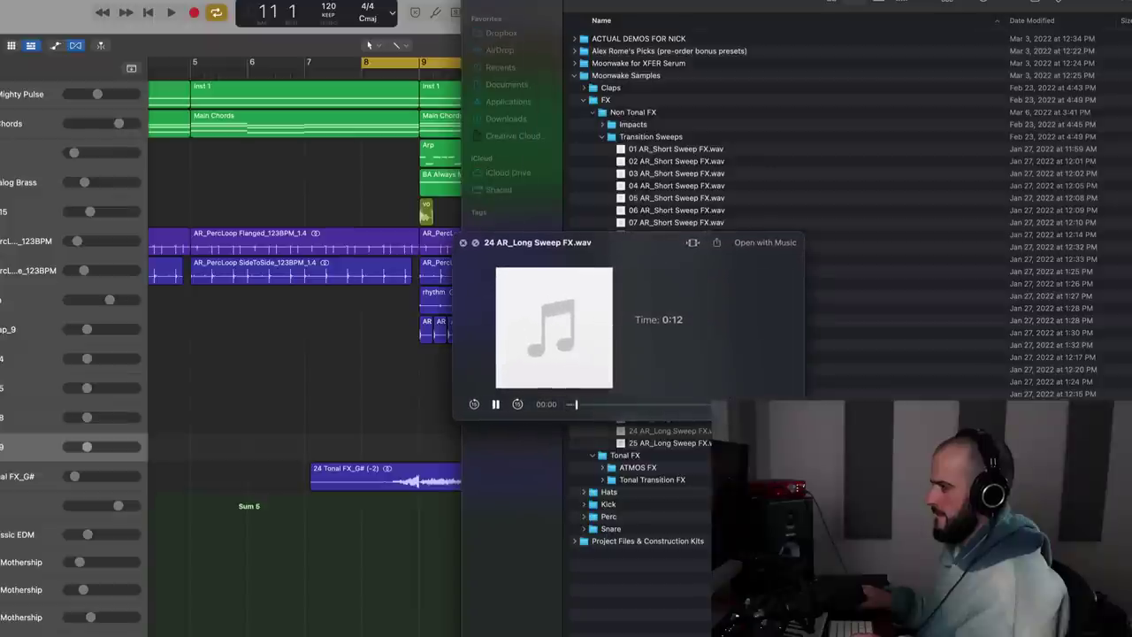